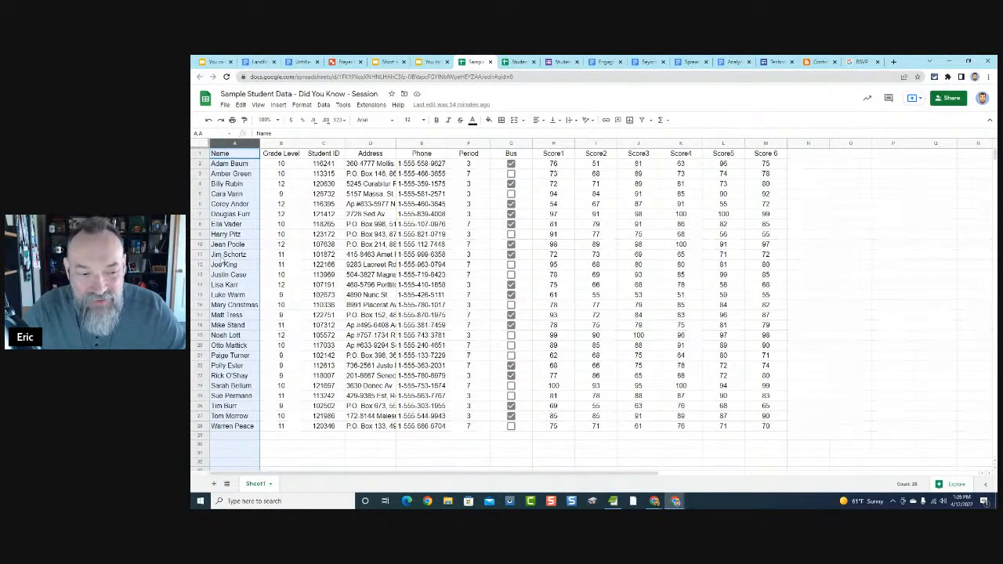
Insert one blank column directly to the right of the Name column
click(310, 263)
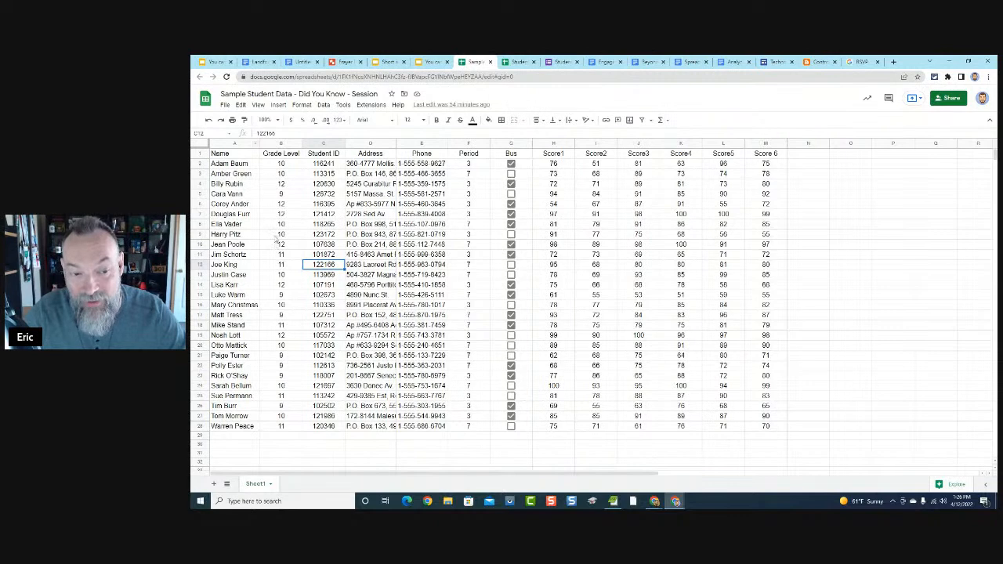
click(227, 146)
right_click(237, 144)
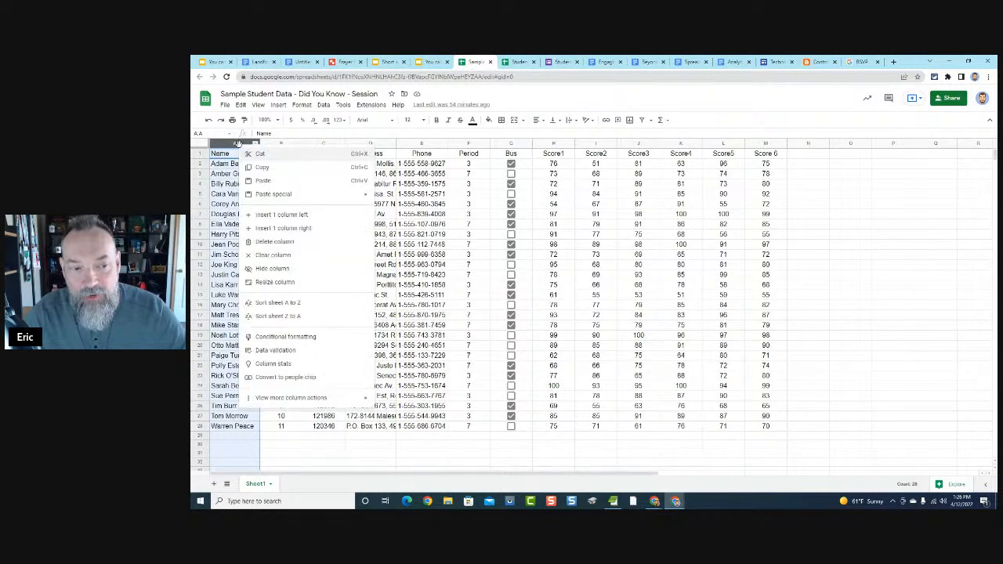
click(297, 229)
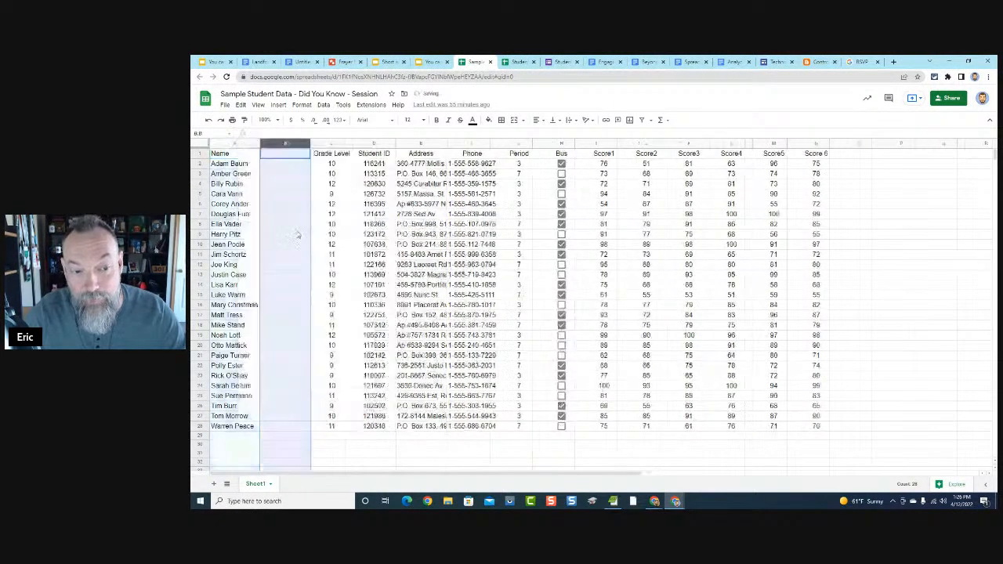
click(296, 314)
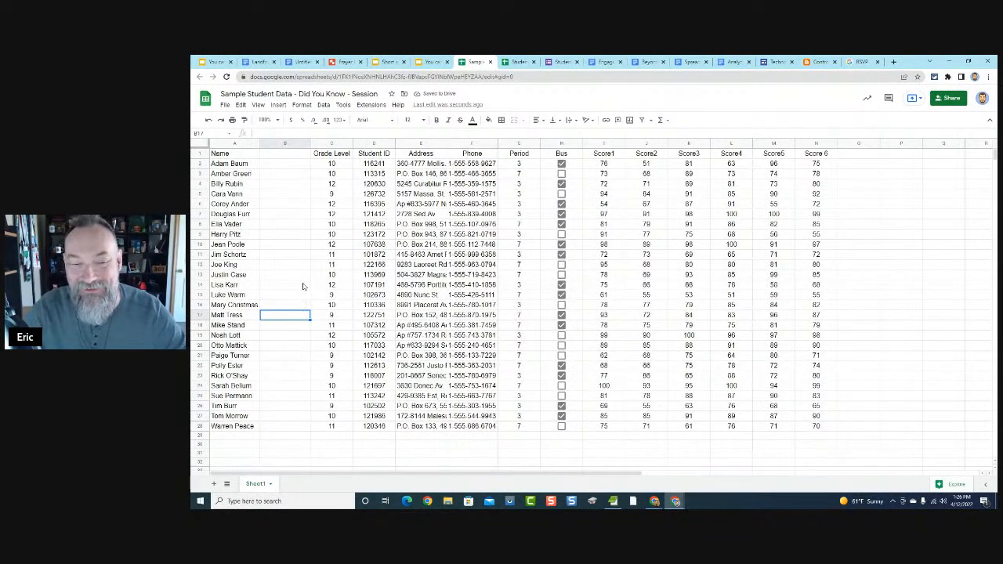
Split the full names in the Name column into two columns, using Space as the separator
click(232, 142)
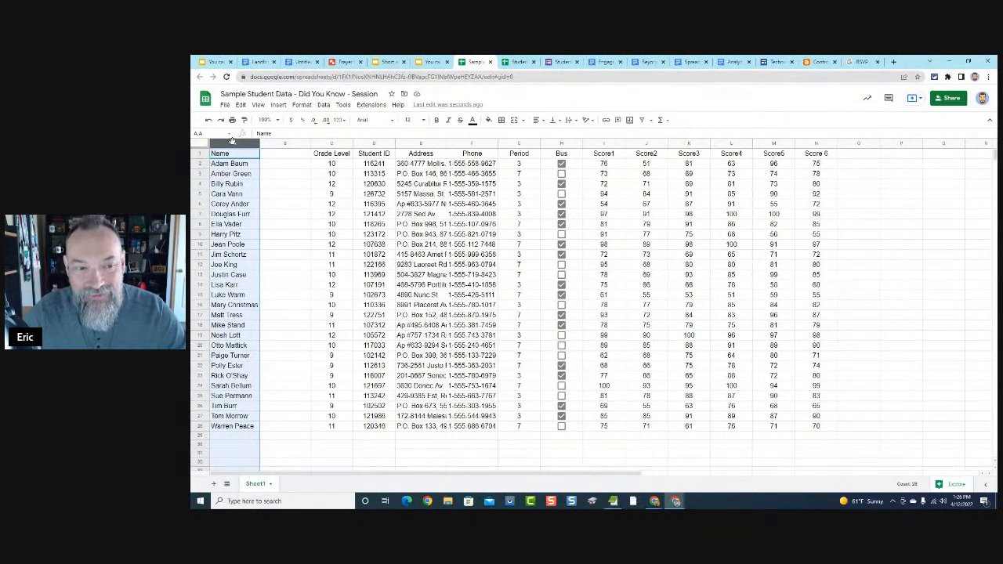
click(323, 105)
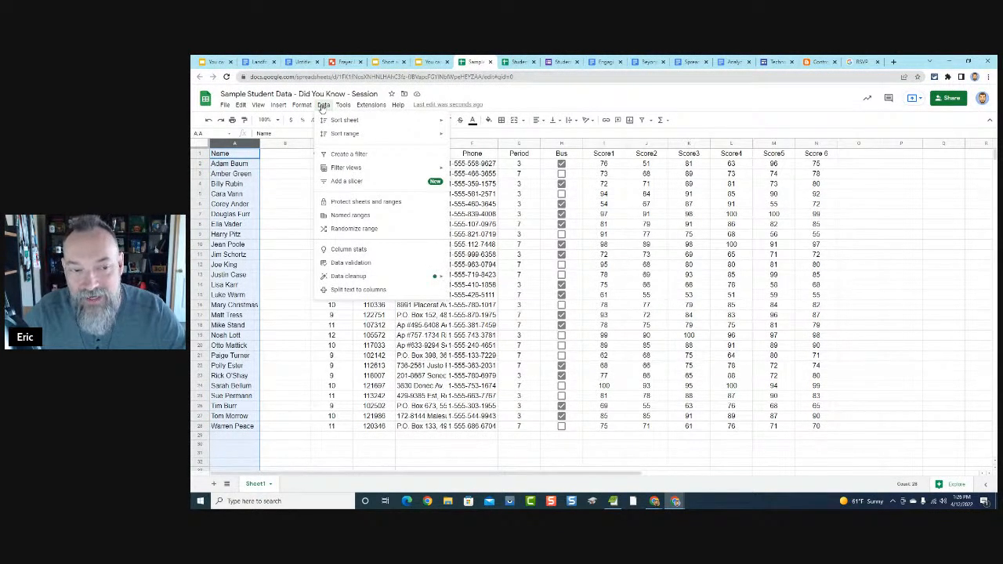
click(357, 290)
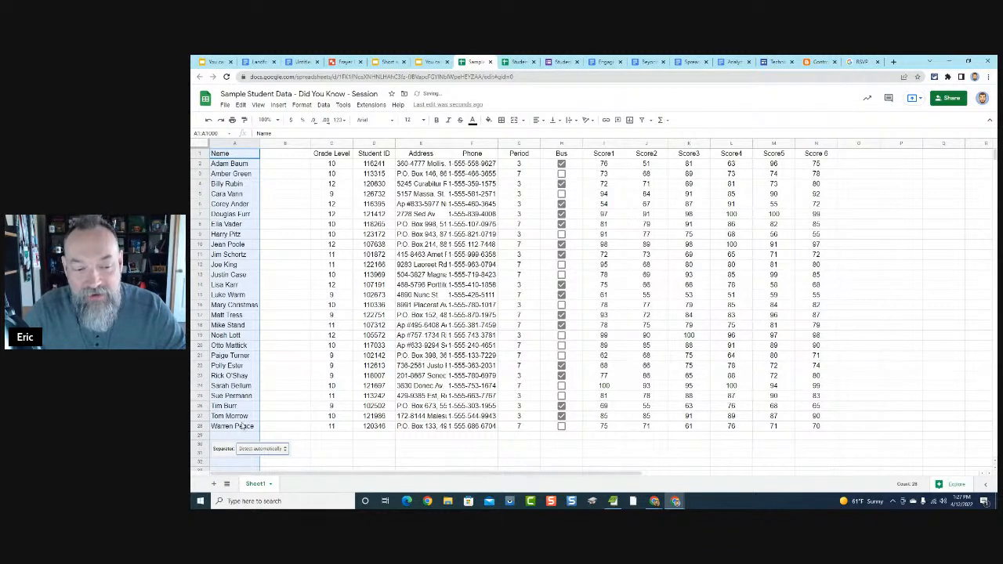
click(287, 453)
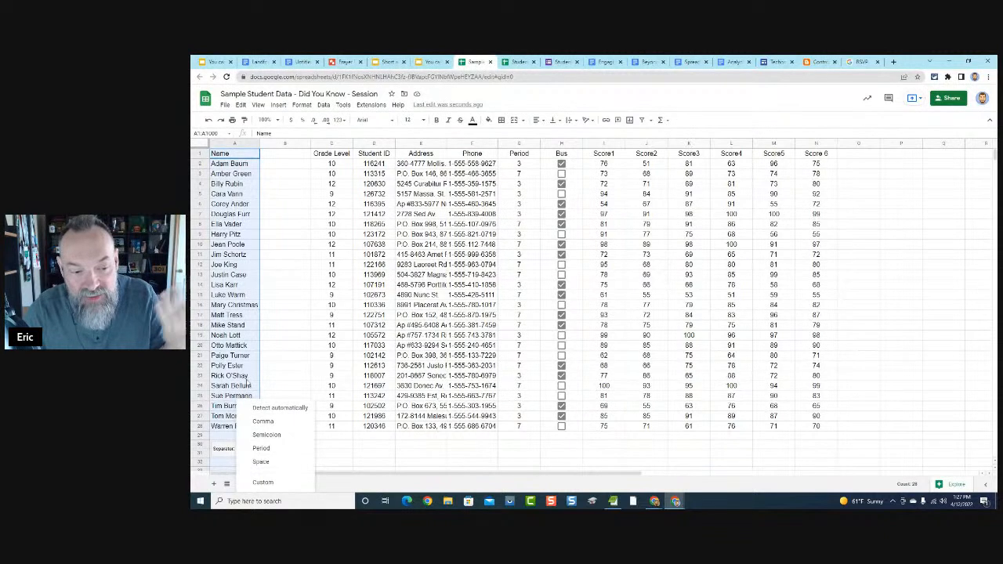
click(265, 464)
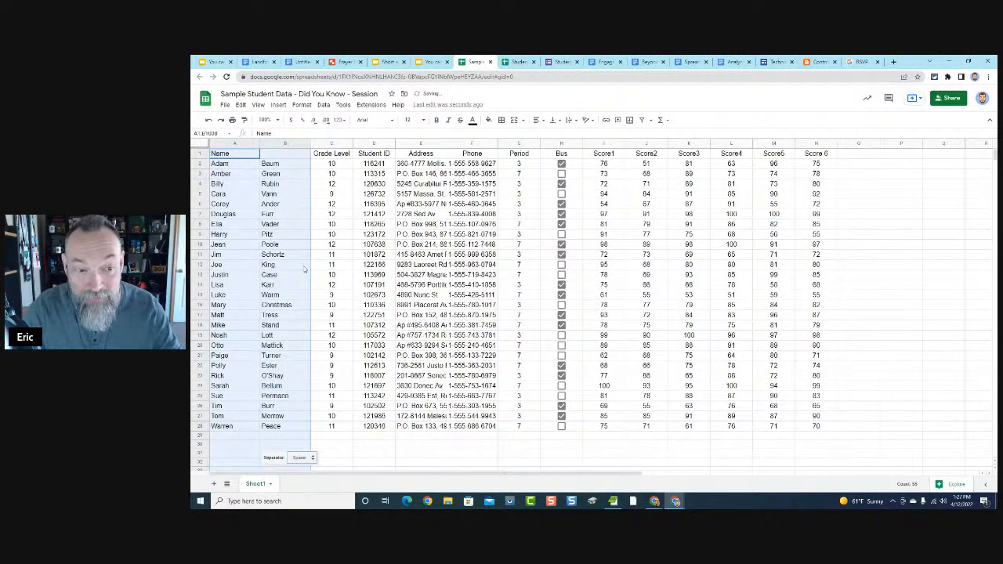
Enter "Last Name" as the header in B1 and change the header in A1 to "First Name"
click(288, 155)
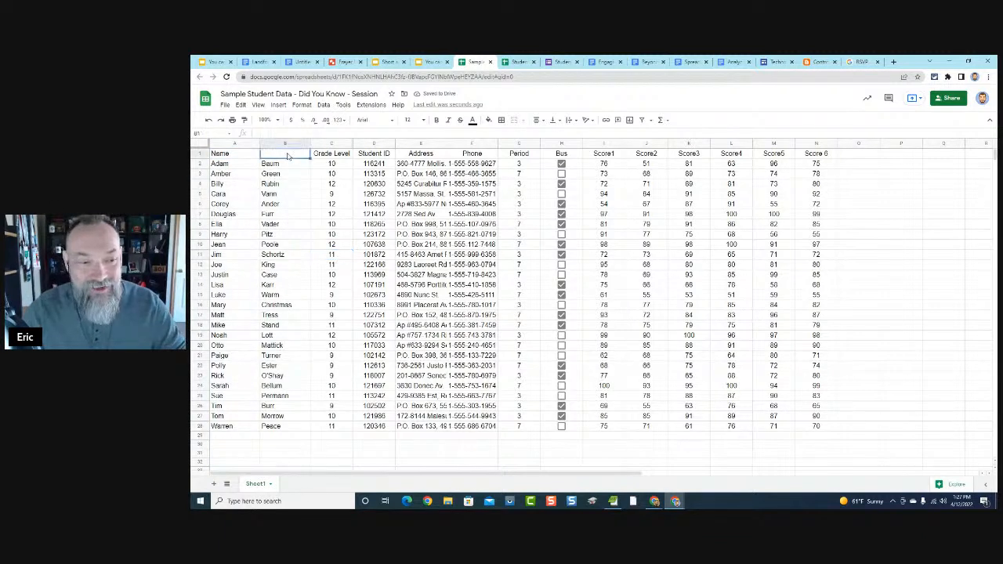
text(Last)
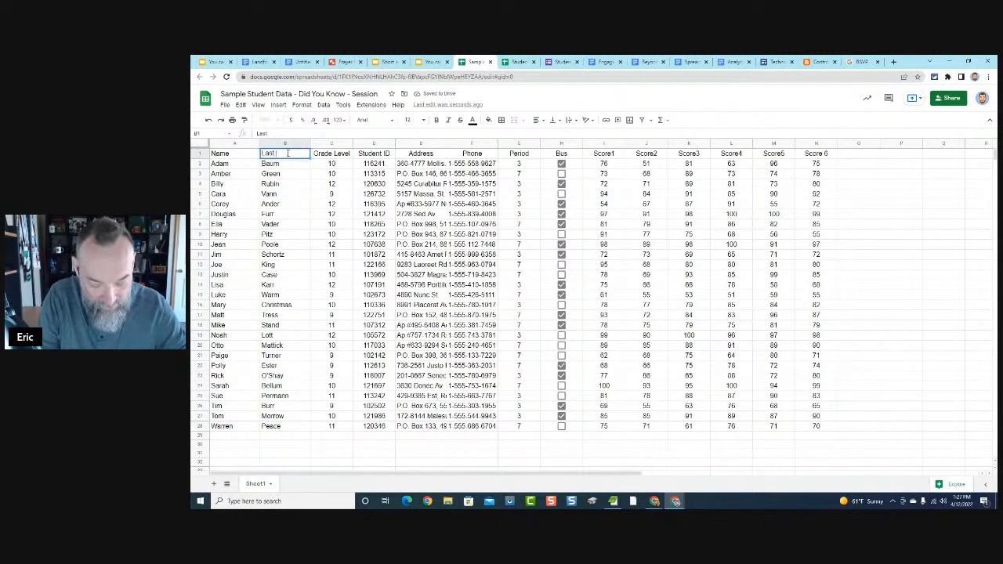
text( Name)
key(Return)
key(ctrl+Home)
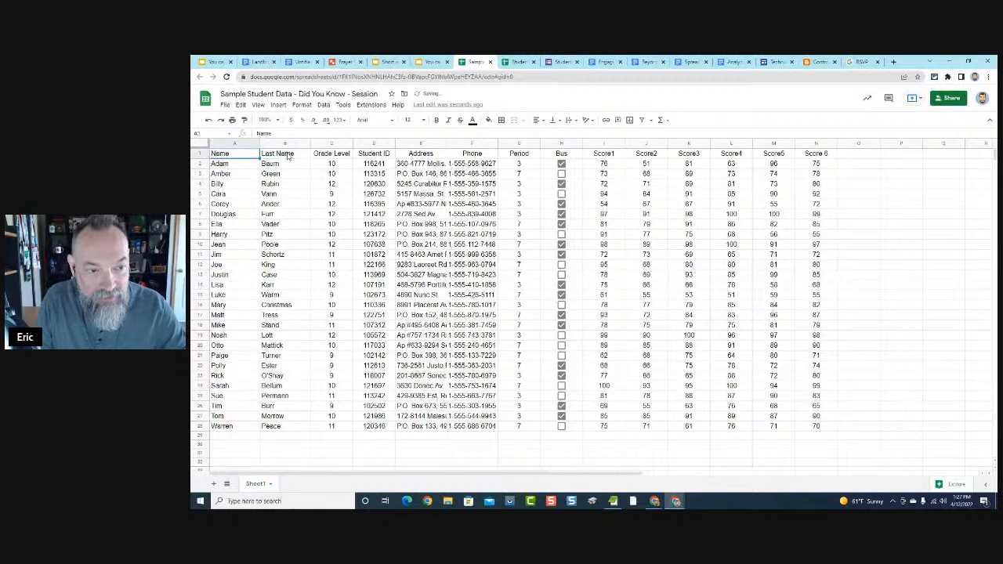
key(F2)
key(Home)
text(First)
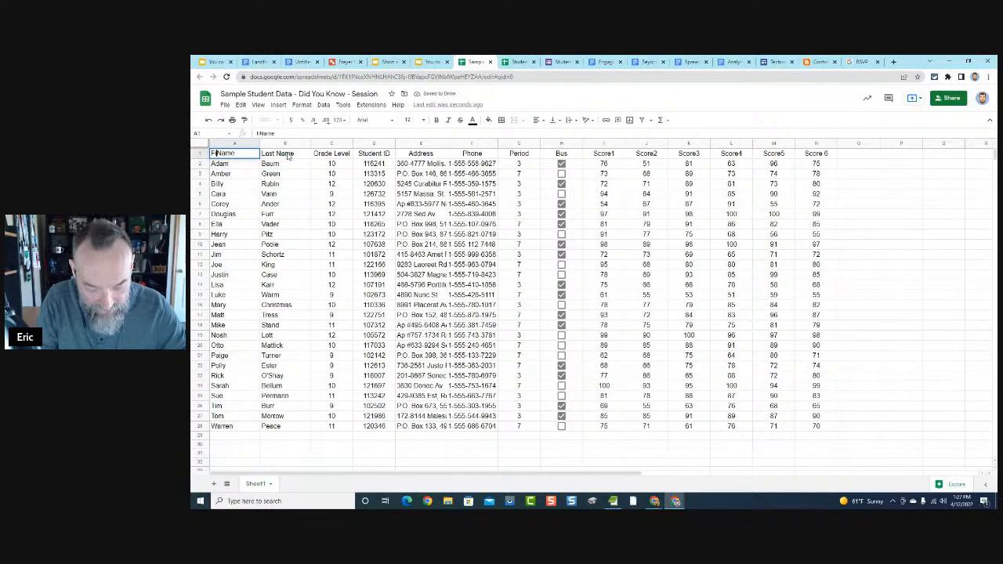
key(Return)
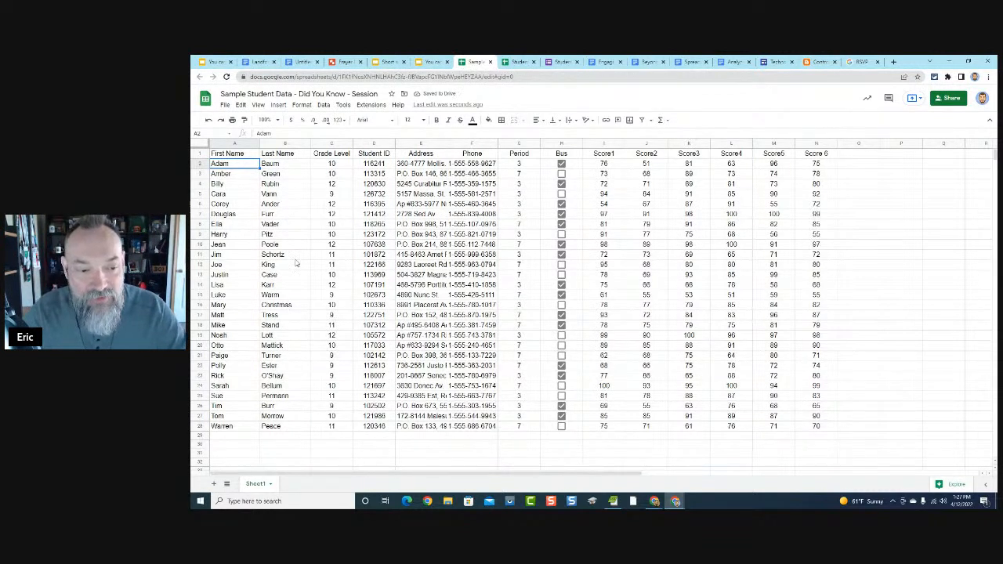
Consult the Google Sheets Tips slide on conditional formatting and return to the student data spreadsheet
click(295, 288)
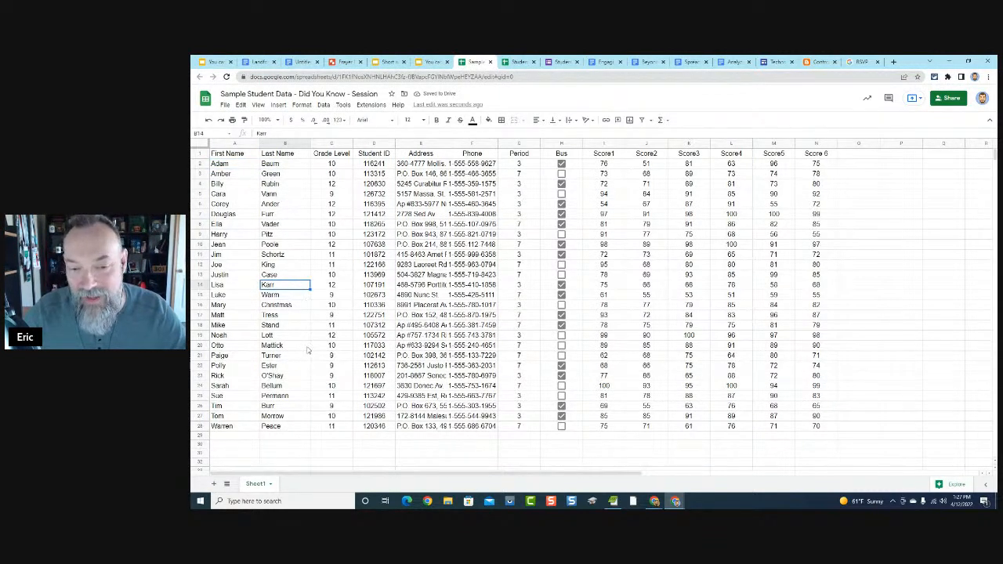
click(216, 62)
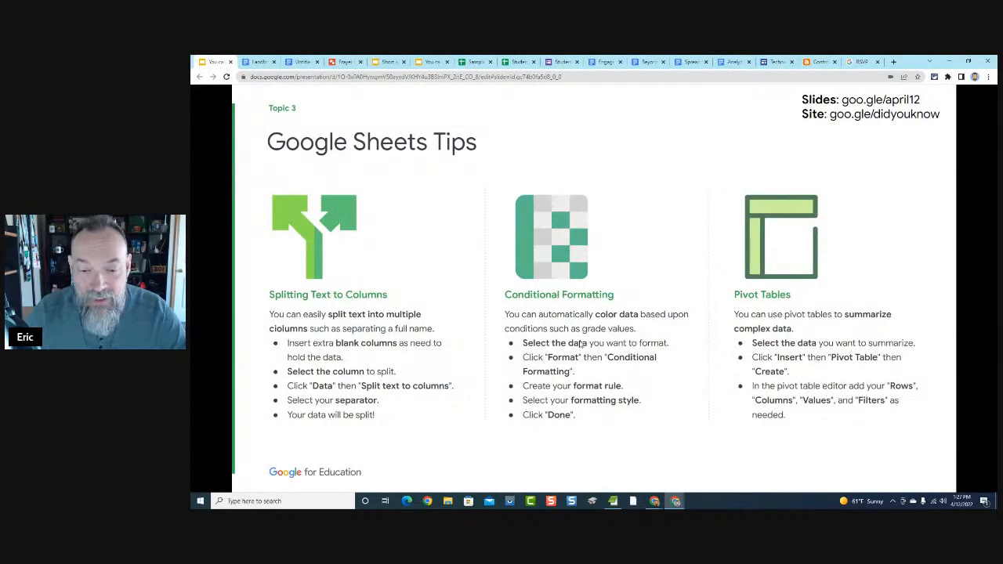
click(475, 62)
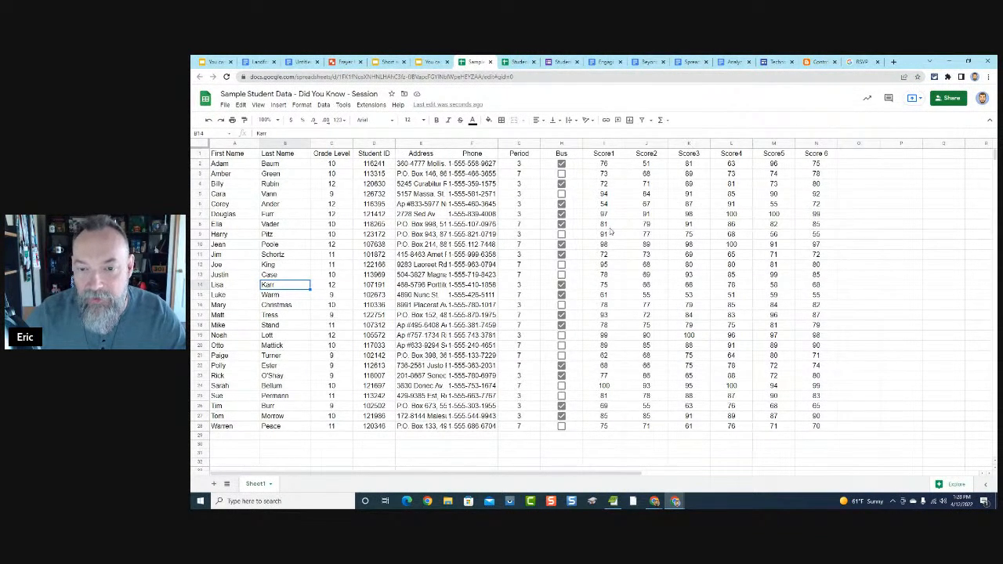
drag(600, 146, 816, 145)
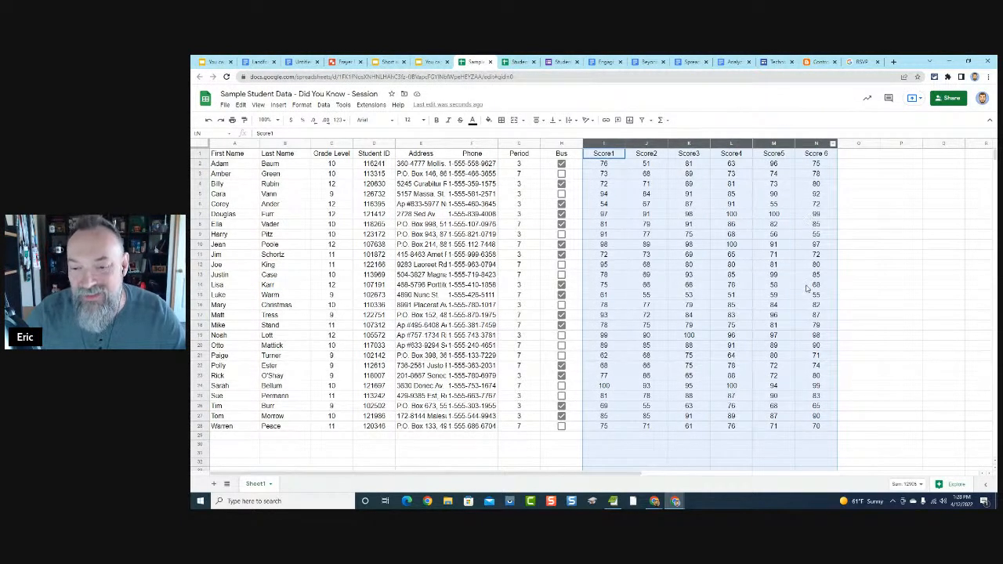
click(661, 287)
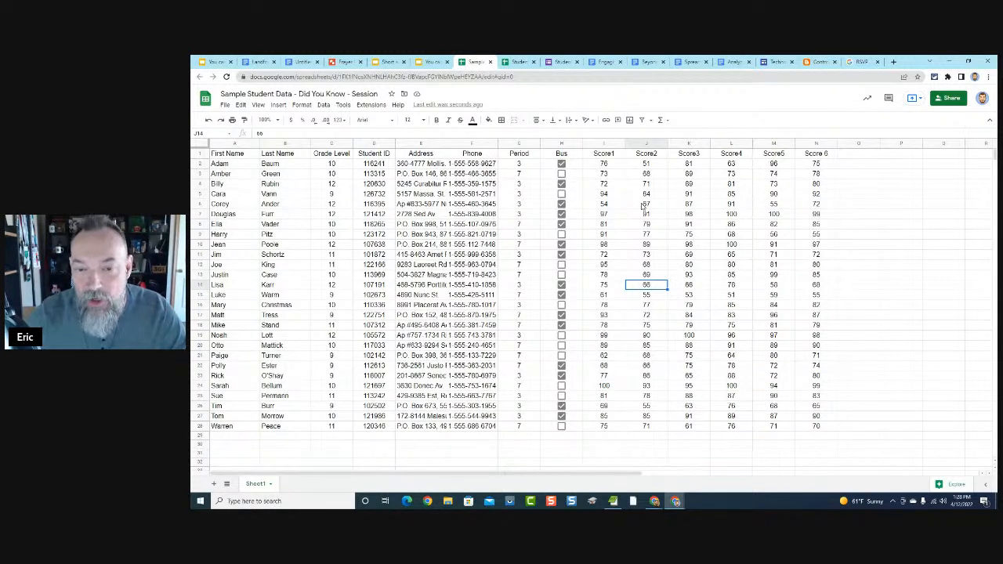
click(606, 175)
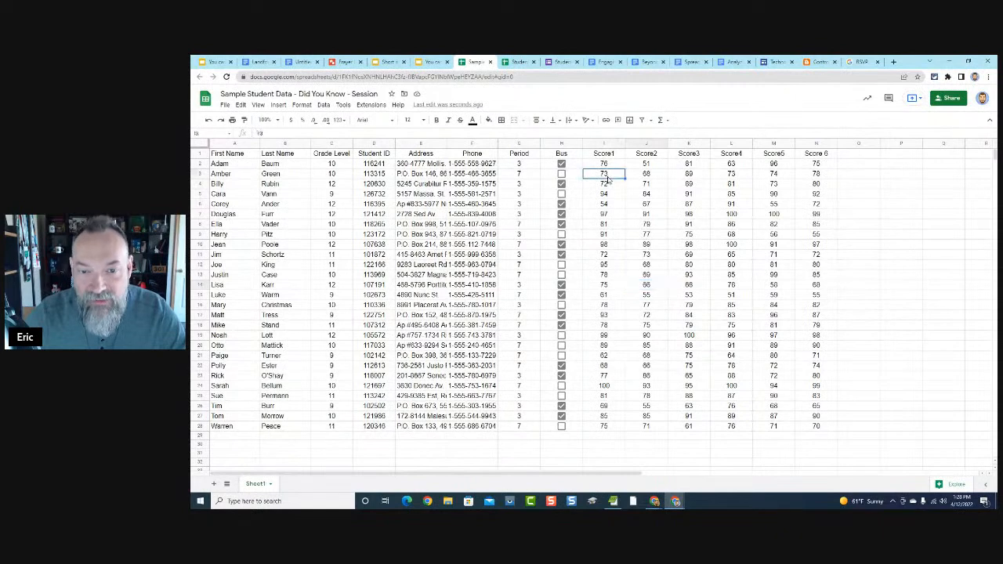
click(488, 120)
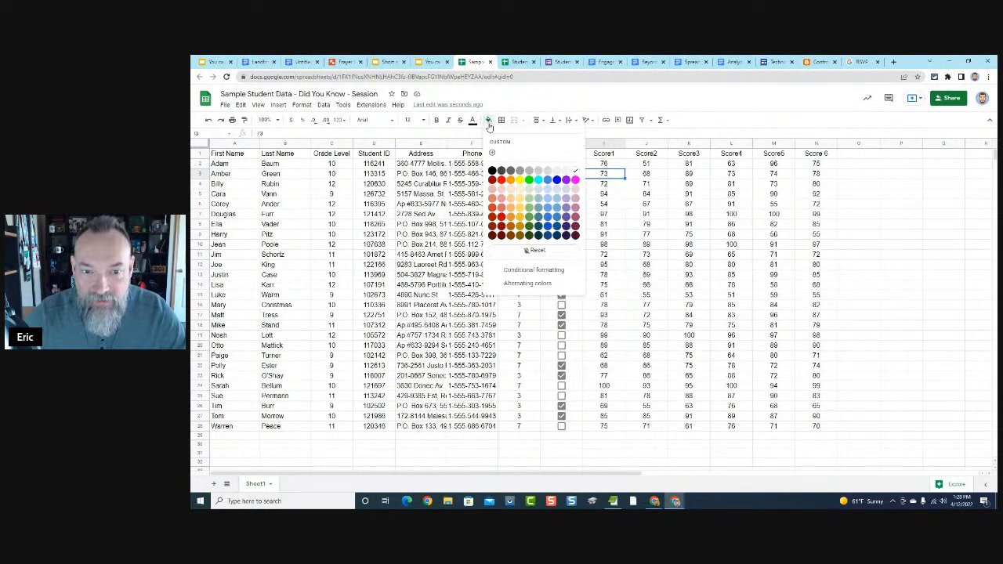
click(610, 186)
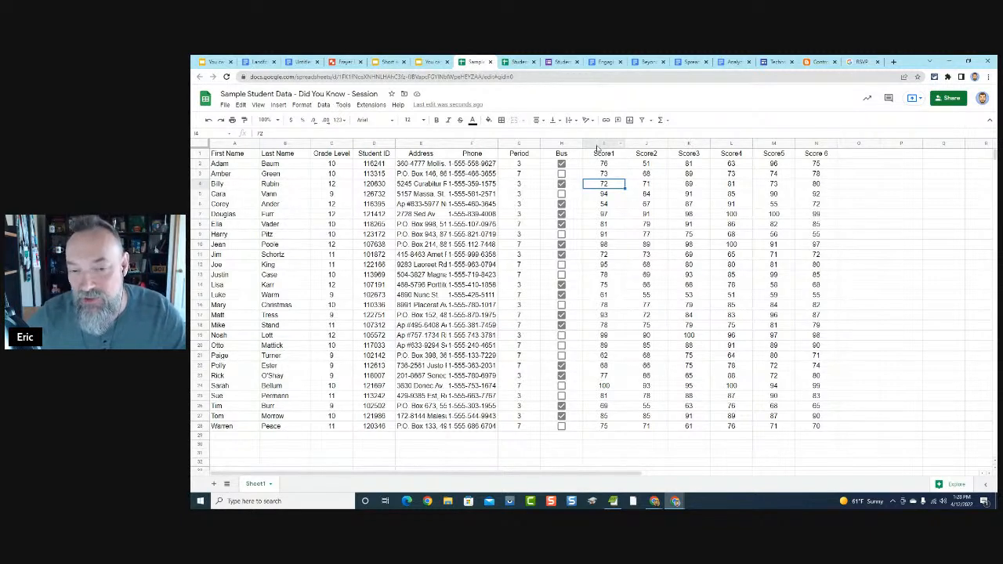
Add a conditional formatting rule to the Score1 to Score 6 columns for values less than or equal to 75
drag(601, 144, 819, 144)
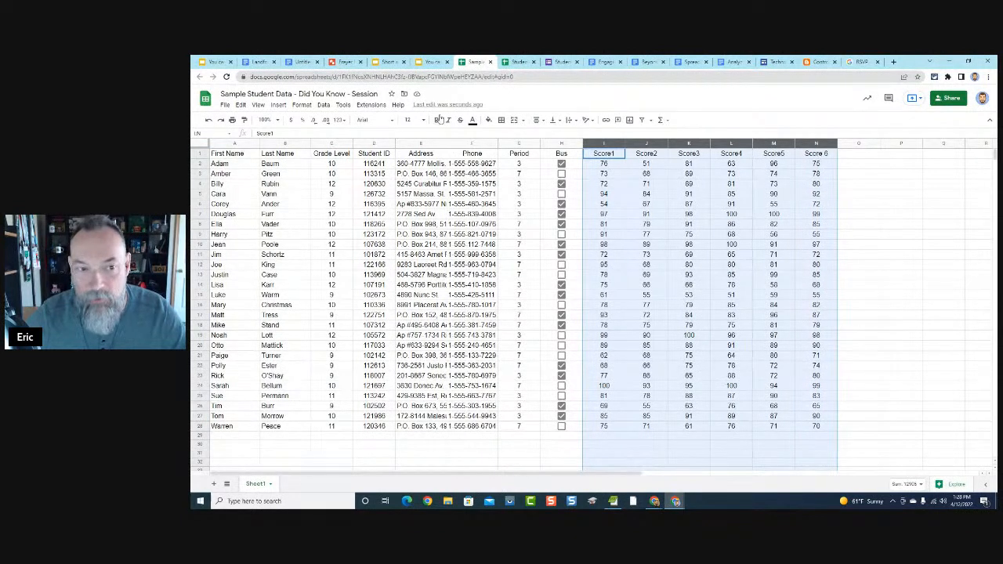
click(301, 106)
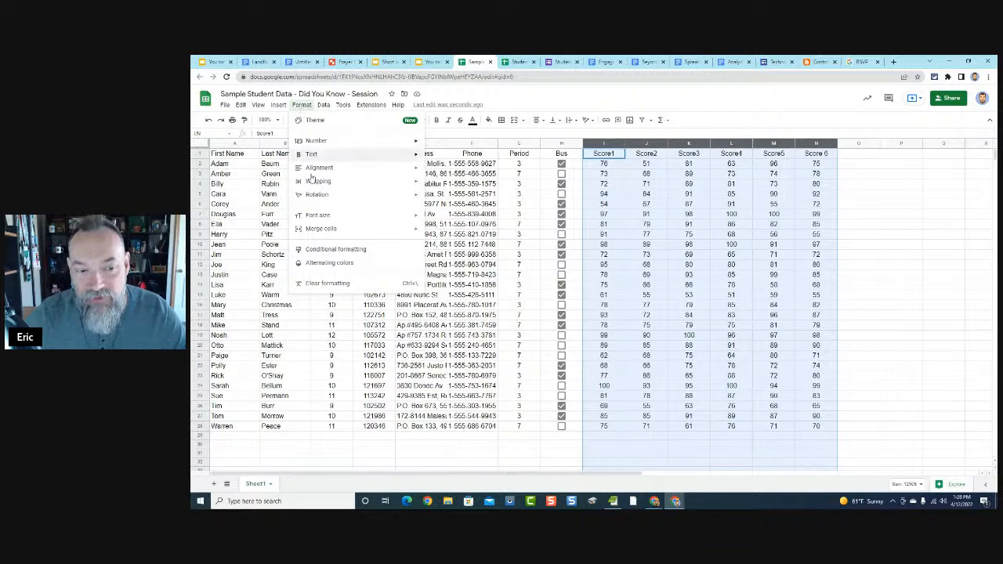
click(335, 250)
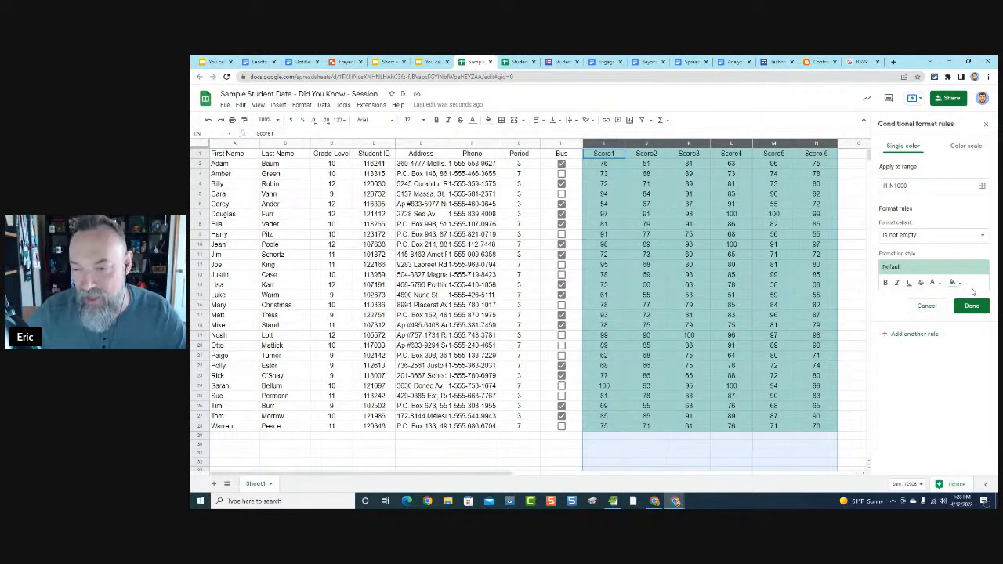
click(934, 239)
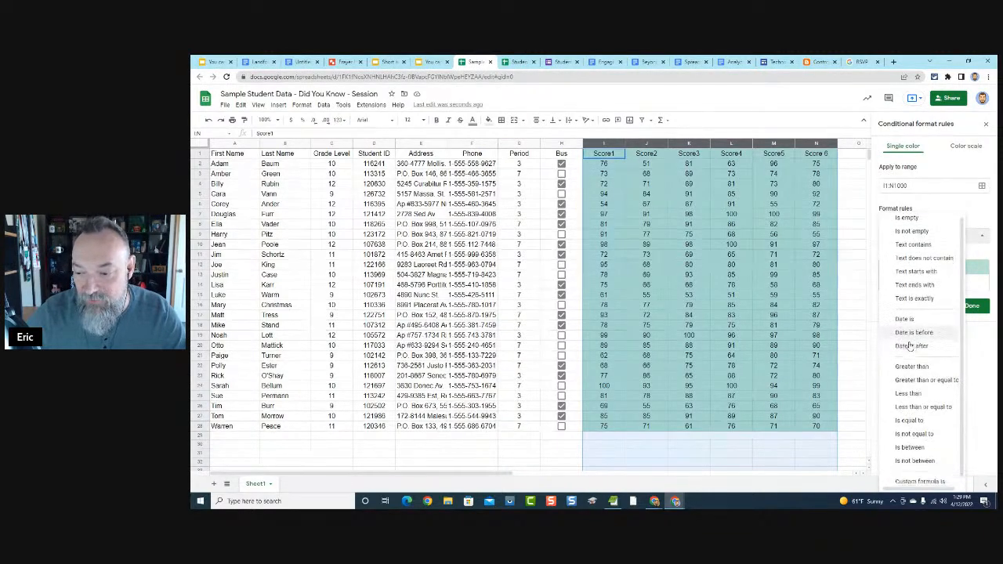
scroll(911, 369, down, 1)
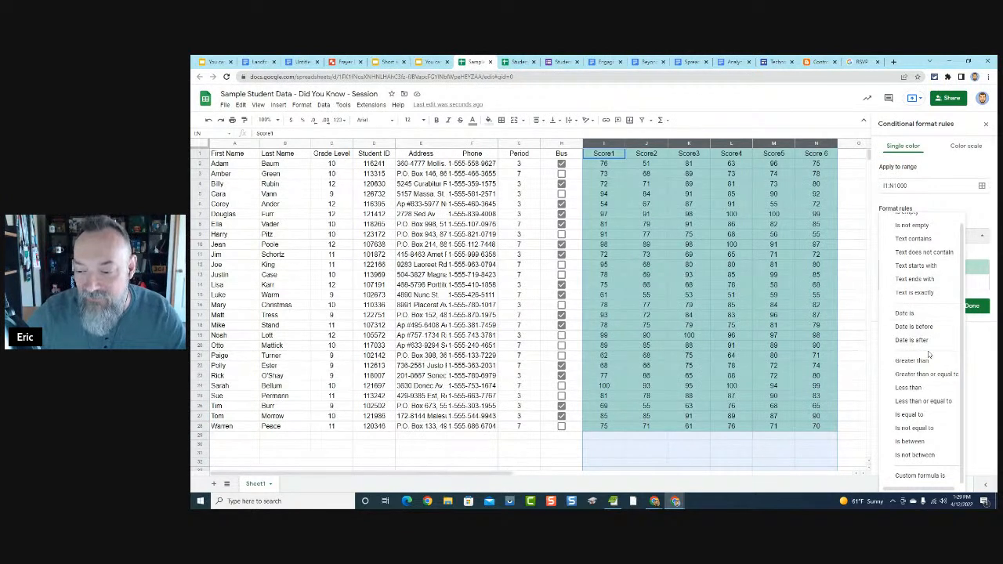
click(914, 403)
click(914, 253)
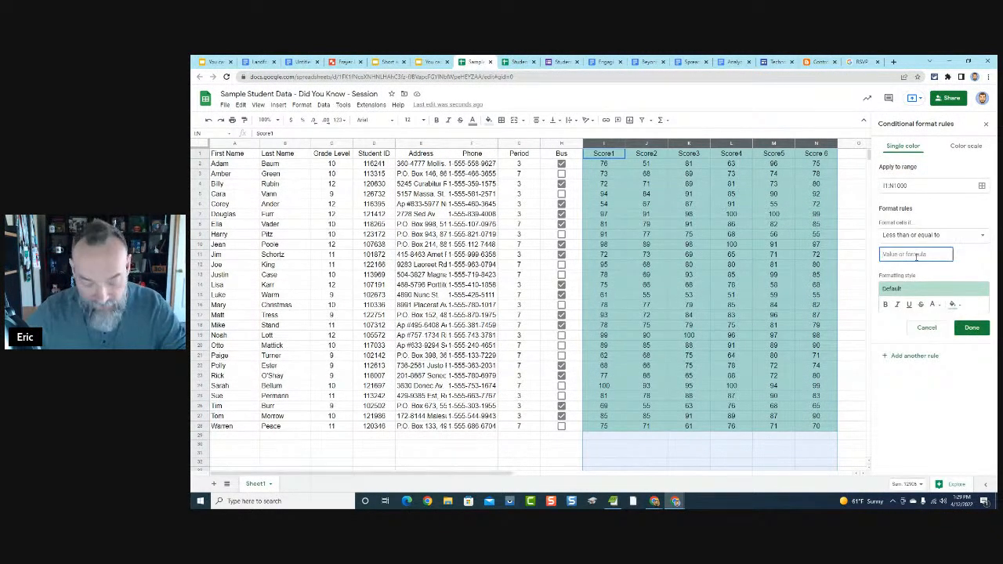
text(75)
click(970, 264)
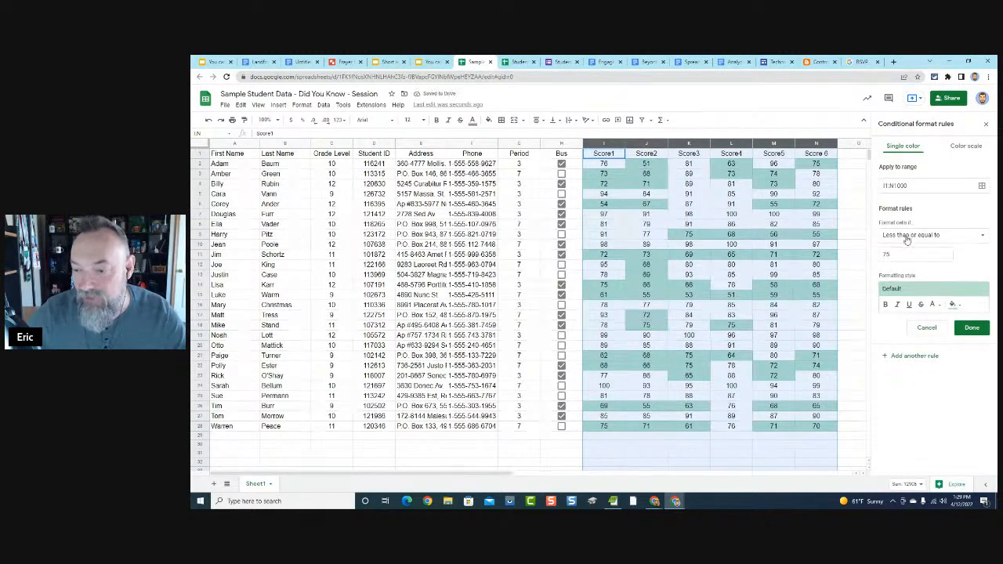
Give the conditional formatting rule the red background style, save the rule and close the rule editor
click(945, 293)
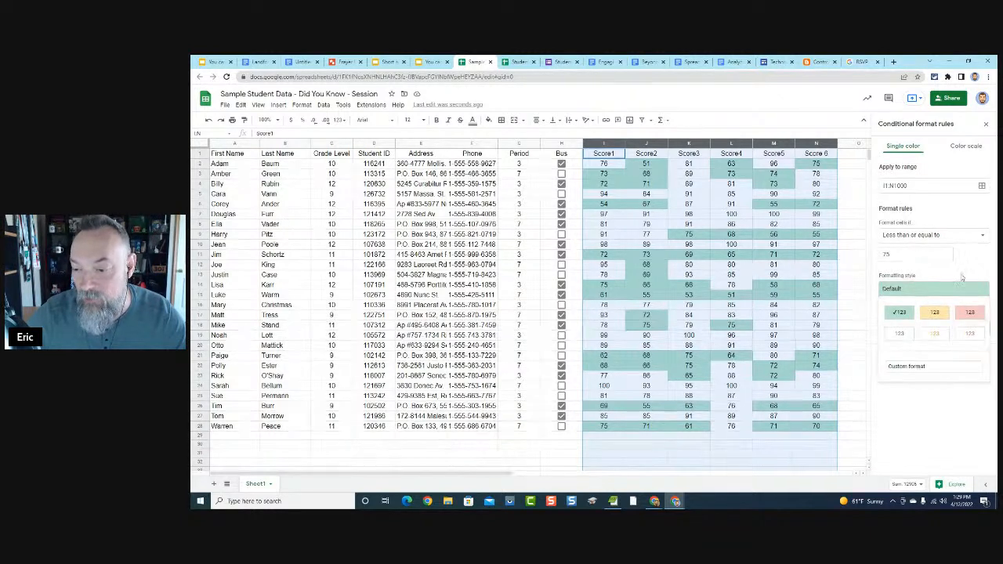
click(966, 276)
click(950, 293)
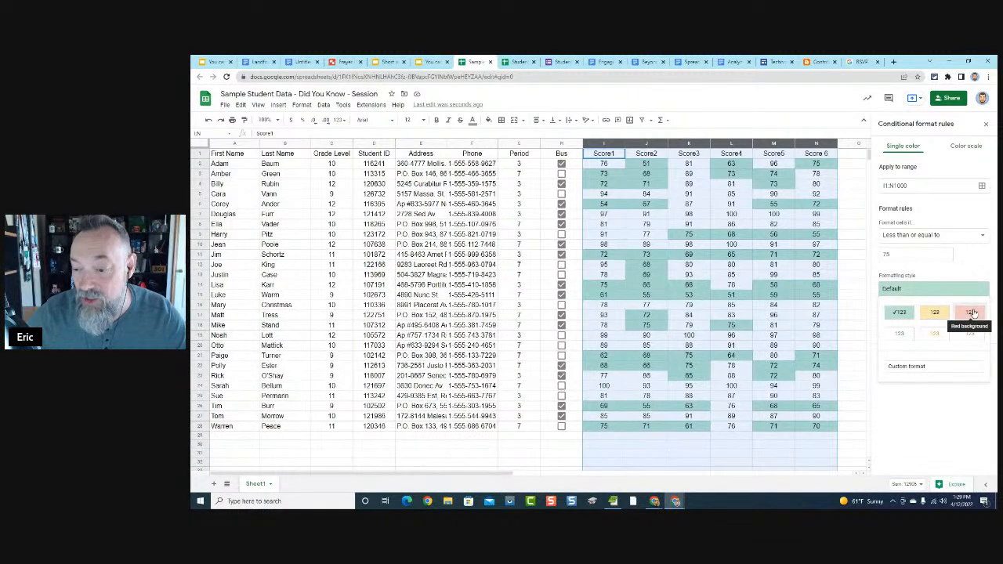
click(972, 312)
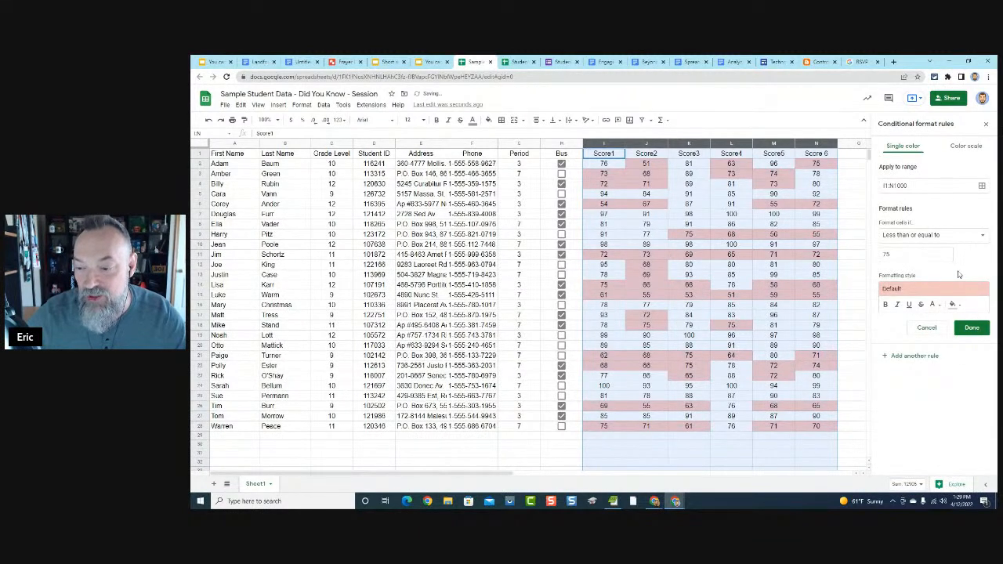
click(972, 328)
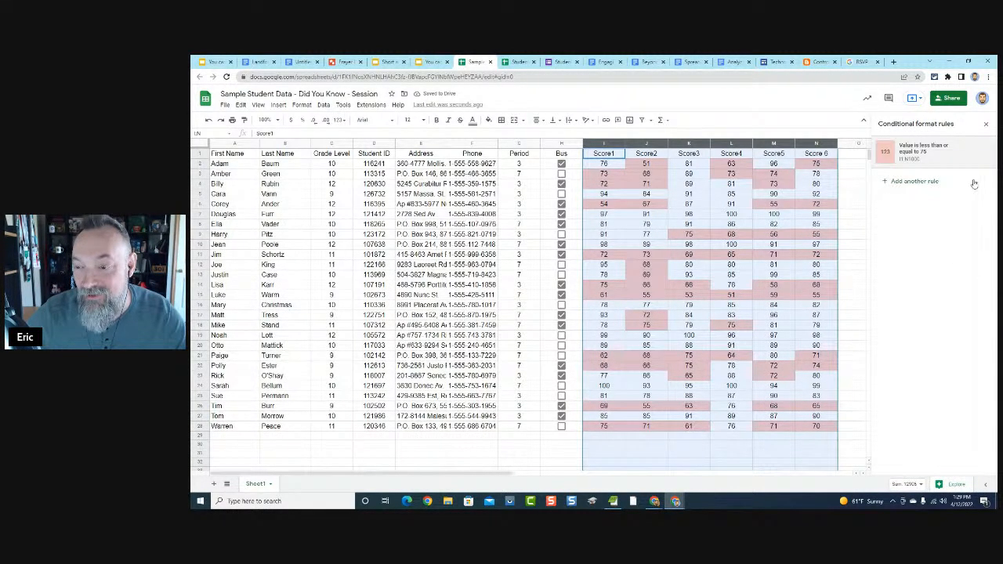
click(986, 128)
click(663, 225)
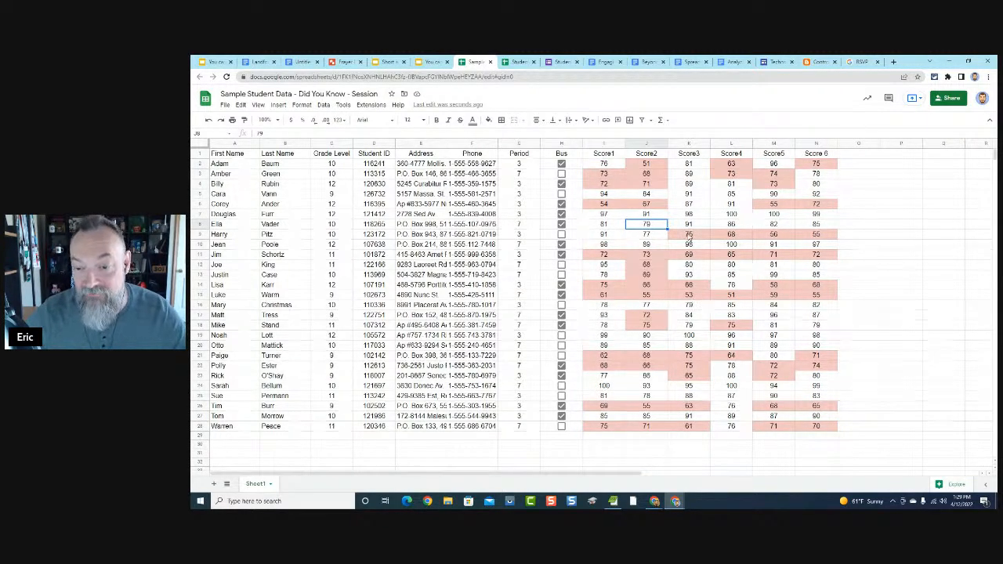
click(693, 235)
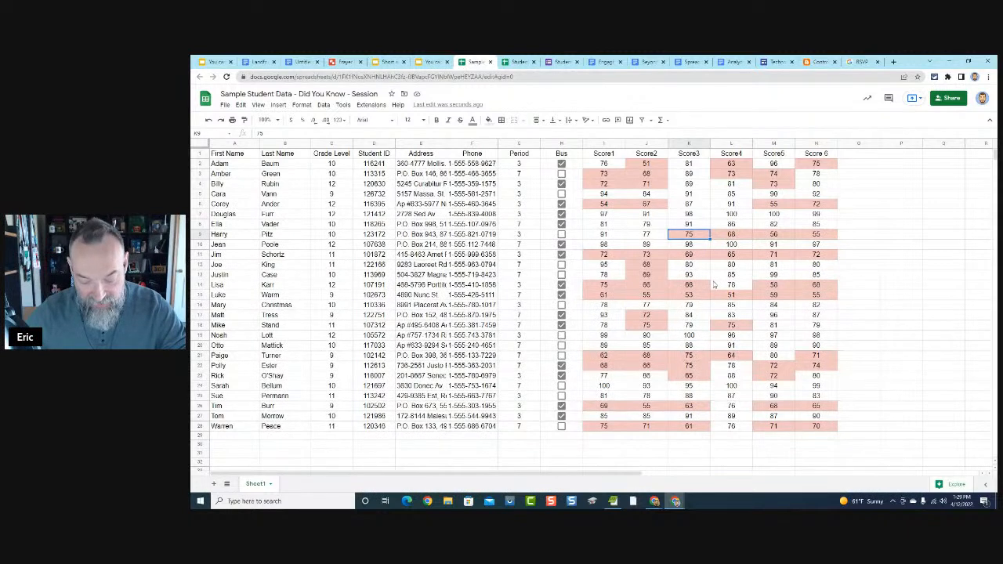
Change the Score3 value in K9 to 76 and the Score 6 value in N18 to 74
text(78)
key(Return)
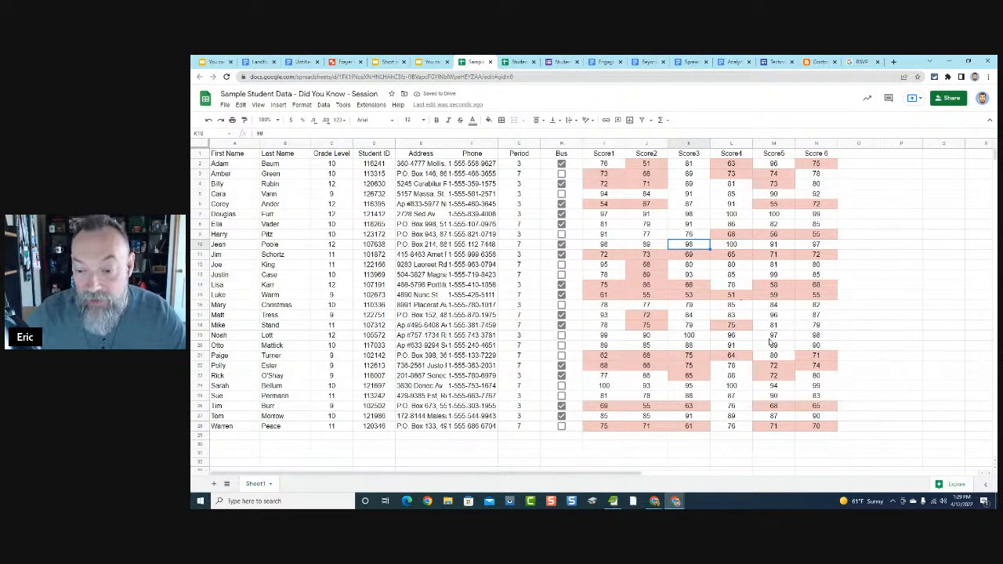
click(815, 327)
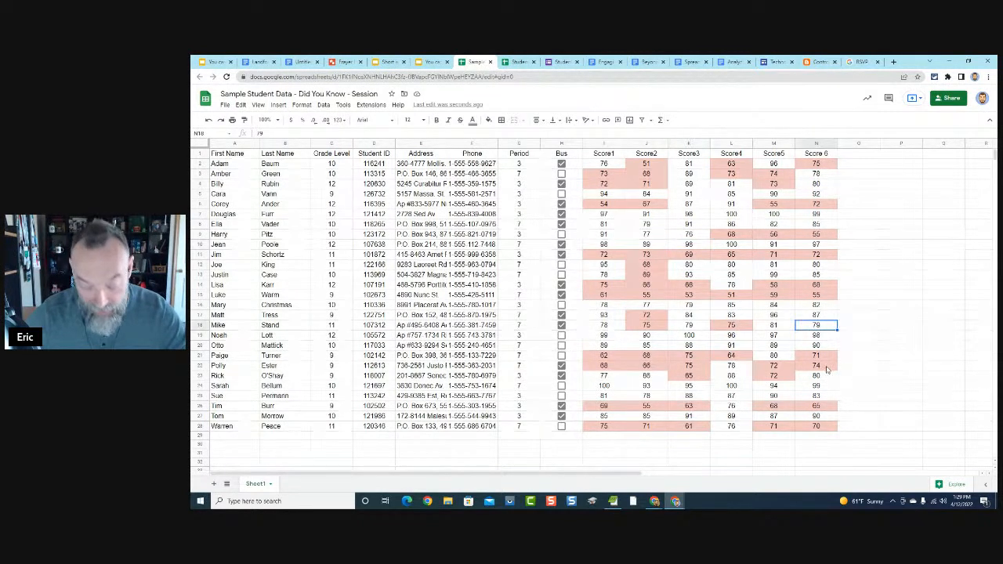
text(74)
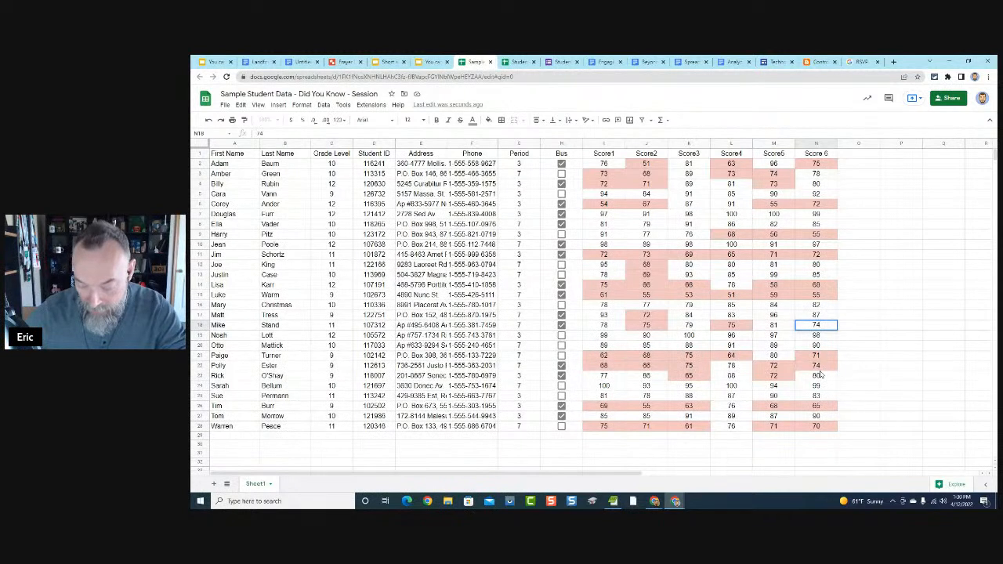
key(Return)
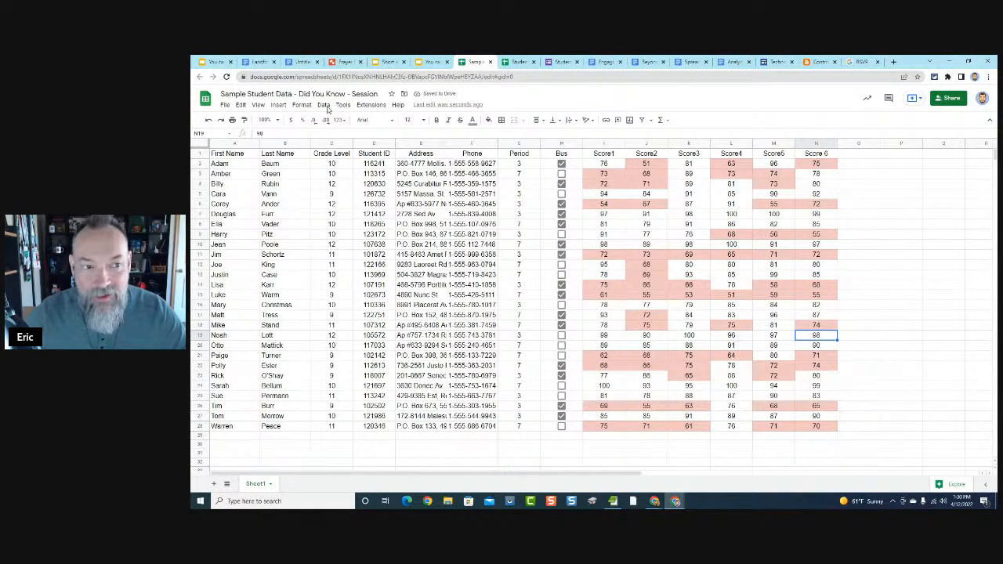
Consult the pivot tables tip slide, and examine the Student Check-In Form and its responses spreadsheet
click(213, 61)
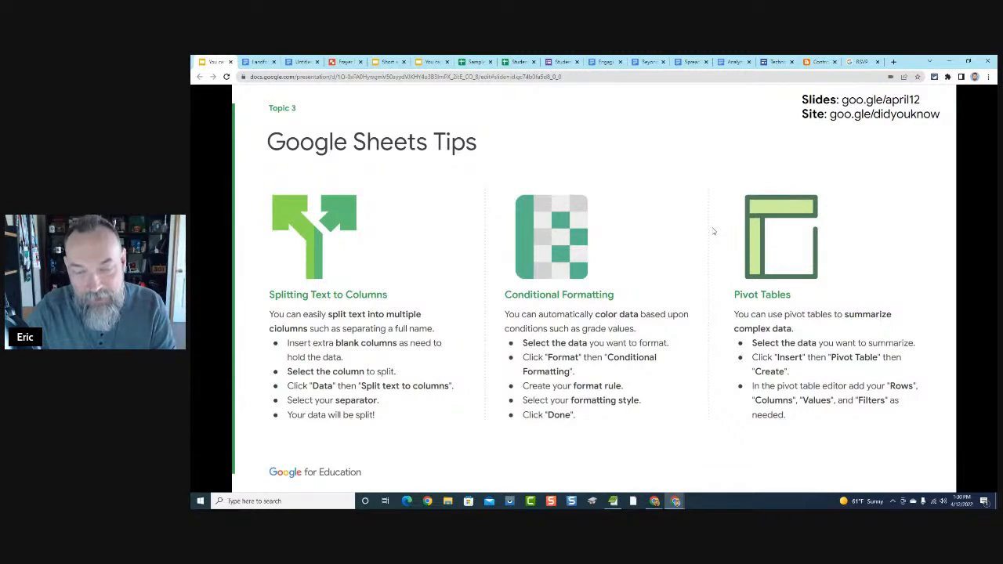
click(519, 62)
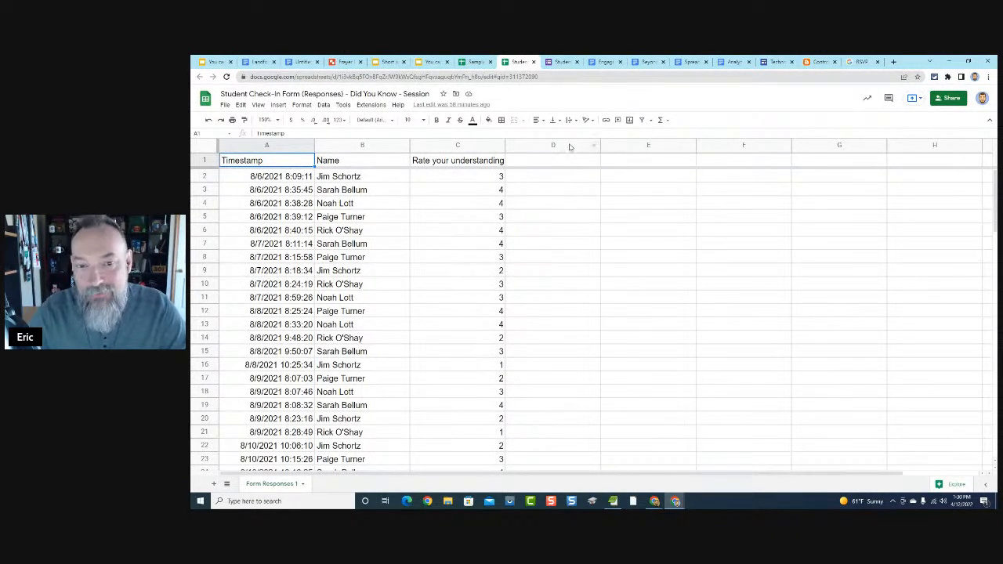
click(562, 63)
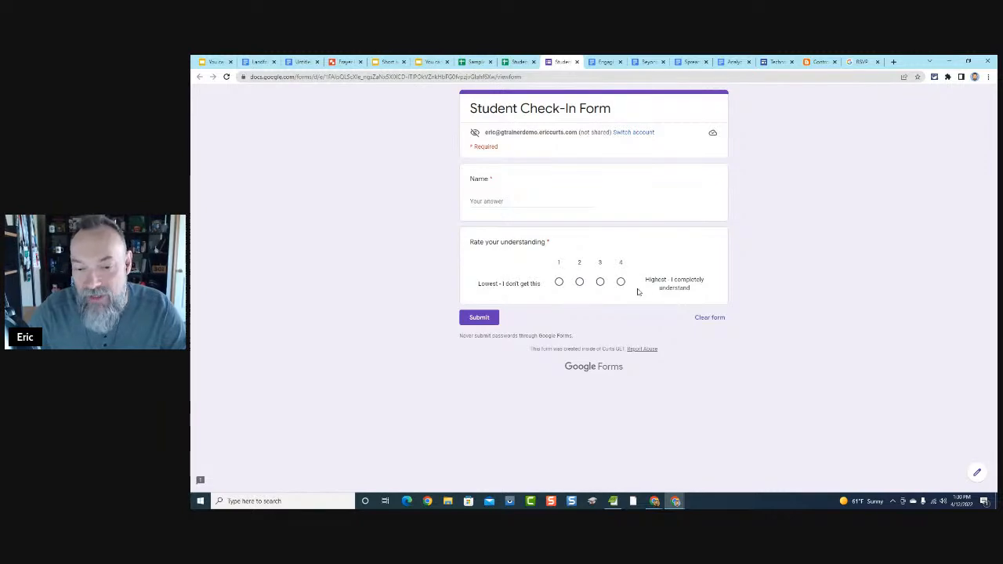
click(517, 61)
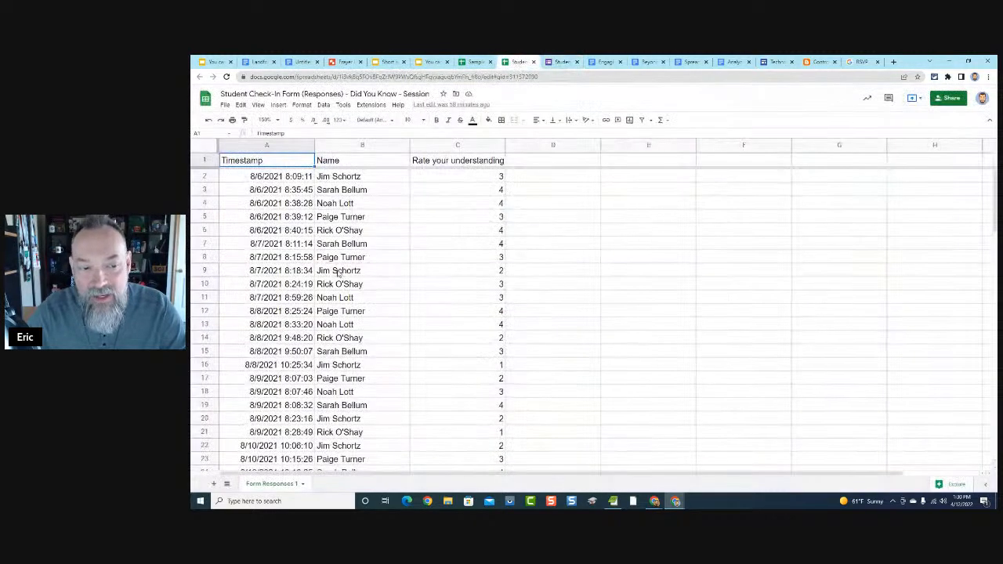
scroll(335, 264, down, 13)
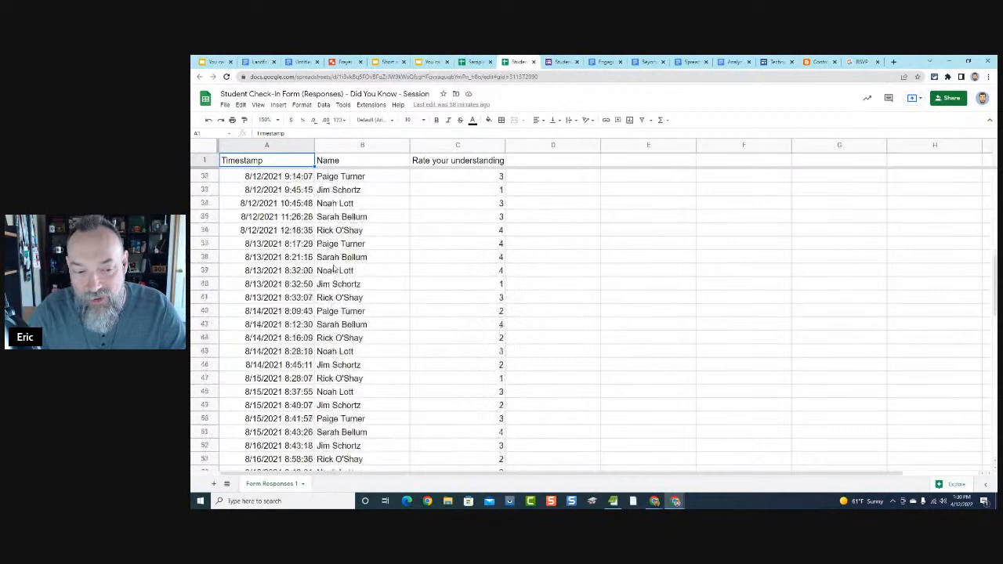
scroll(337, 266, up, 14)
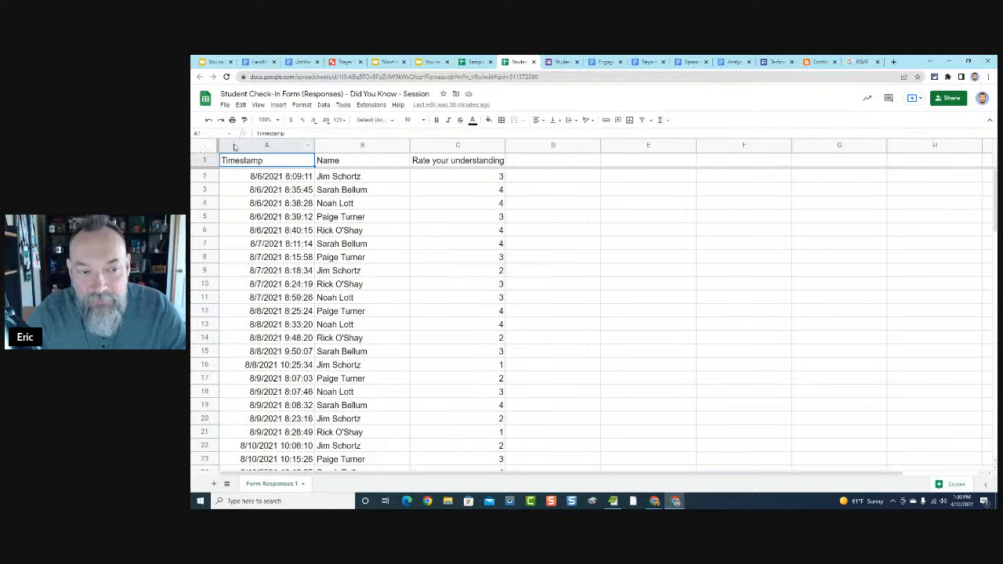
Create a pivot table on a new sheet from columns A to C of the form responses
drag(237, 146, 498, 146)
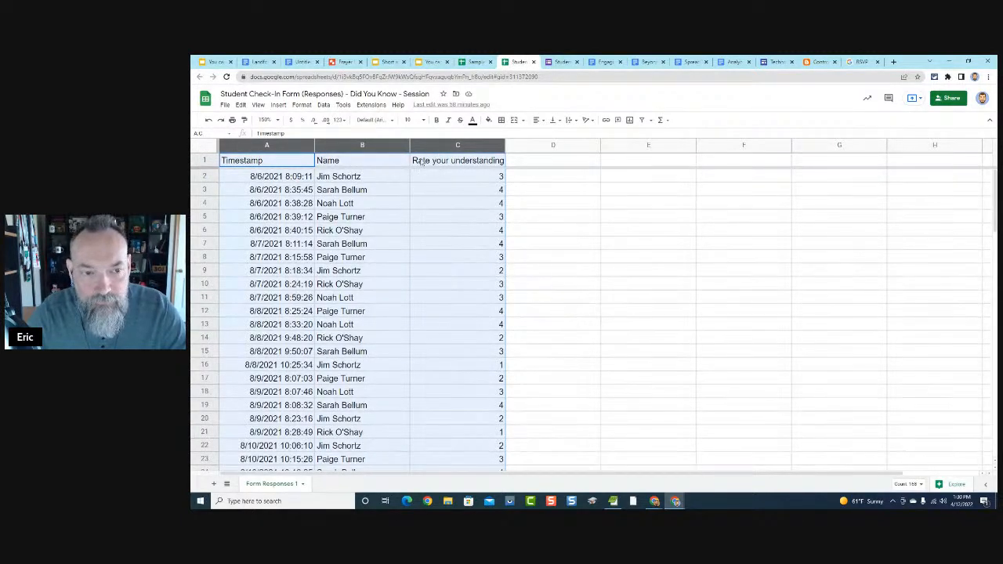
click(323, 106)
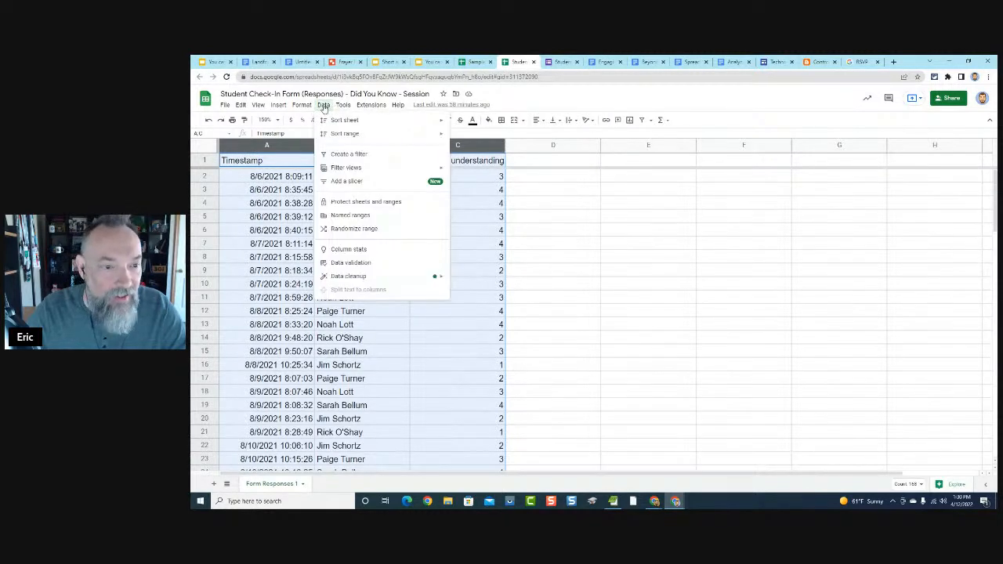
mouse_move(278, 106)
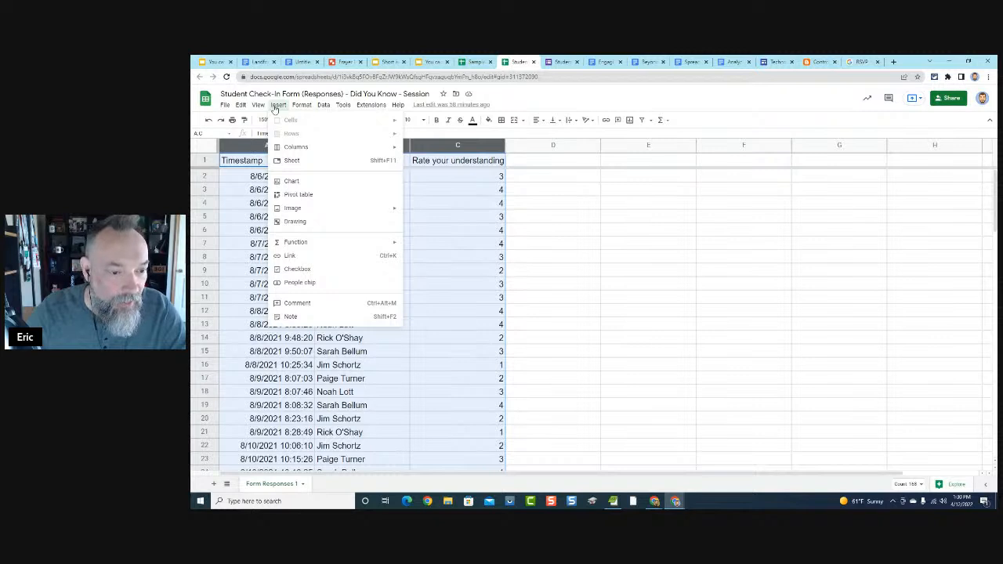
mouse_move(319, 107)
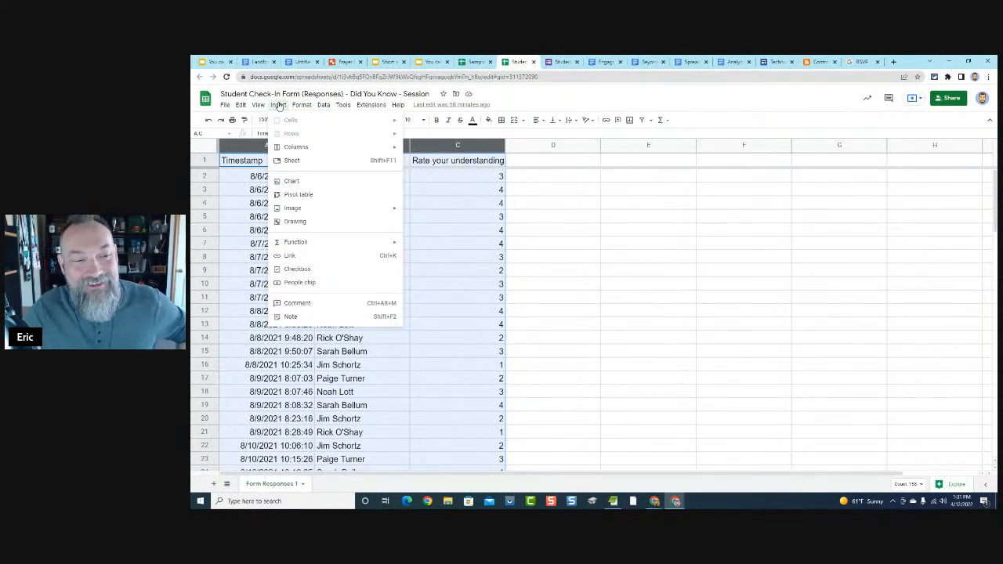
click(306, 196)
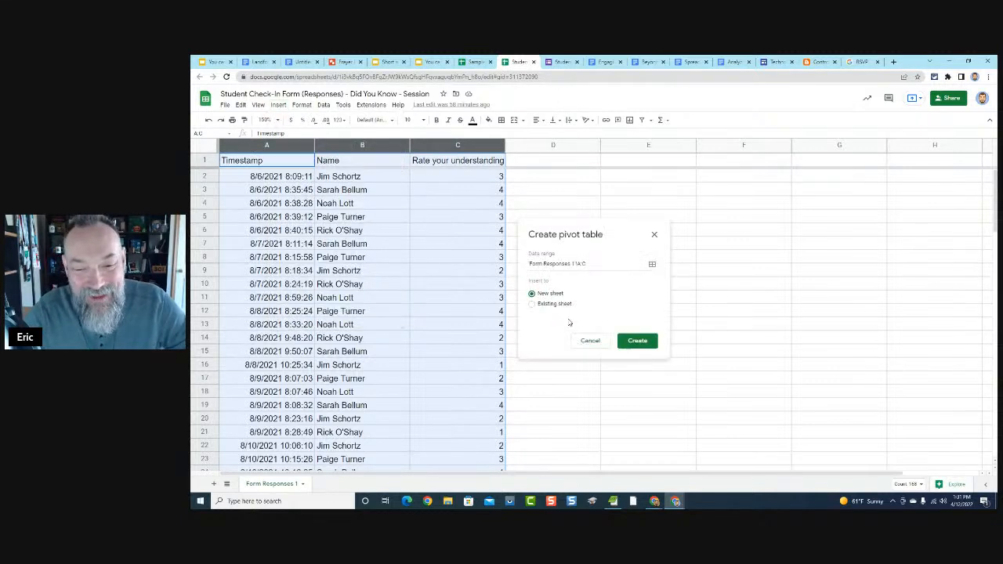
click(646, 345)
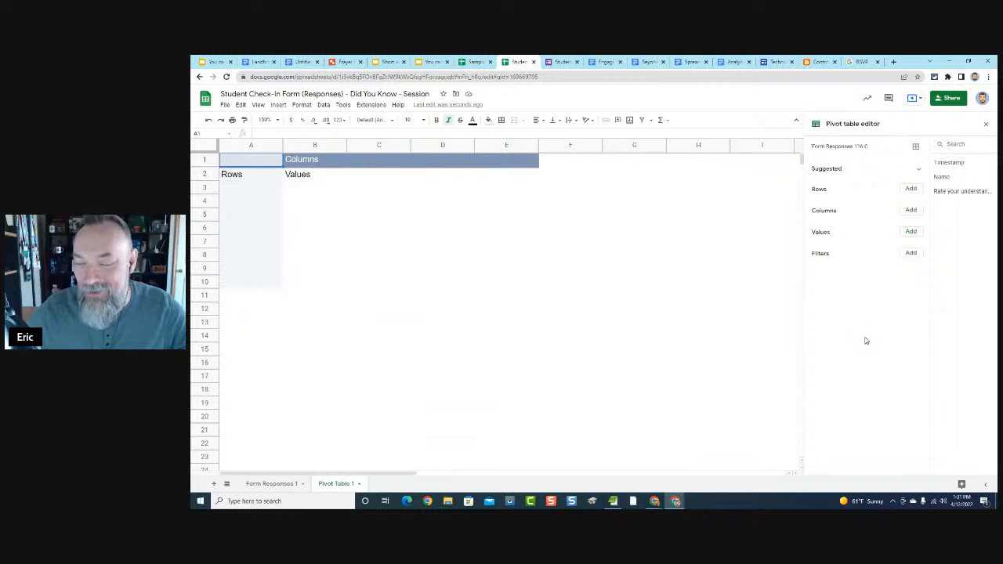
Add Name as the pivot table's rows and Rate your understanding as its columns
click(910, 190)
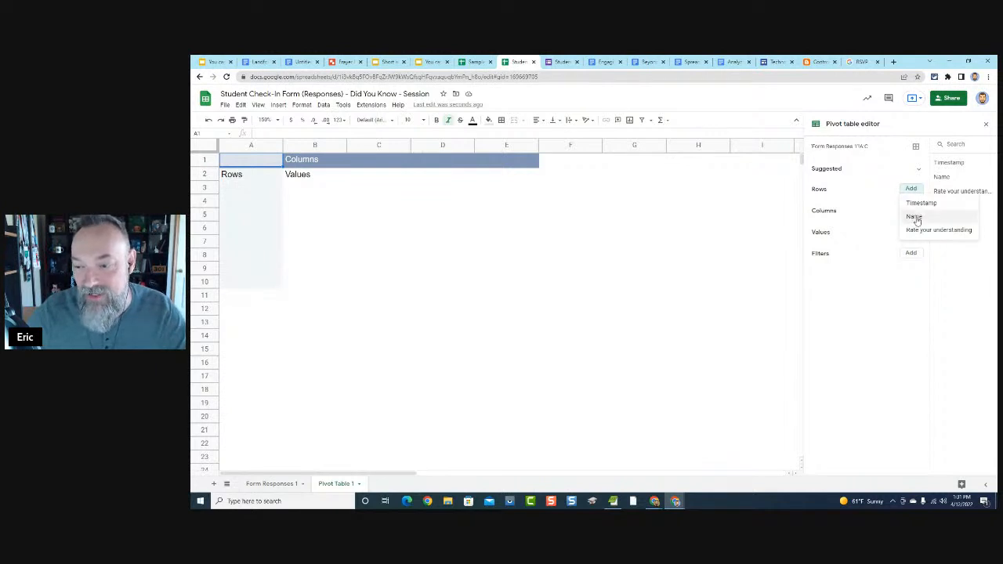
click(915, 217)
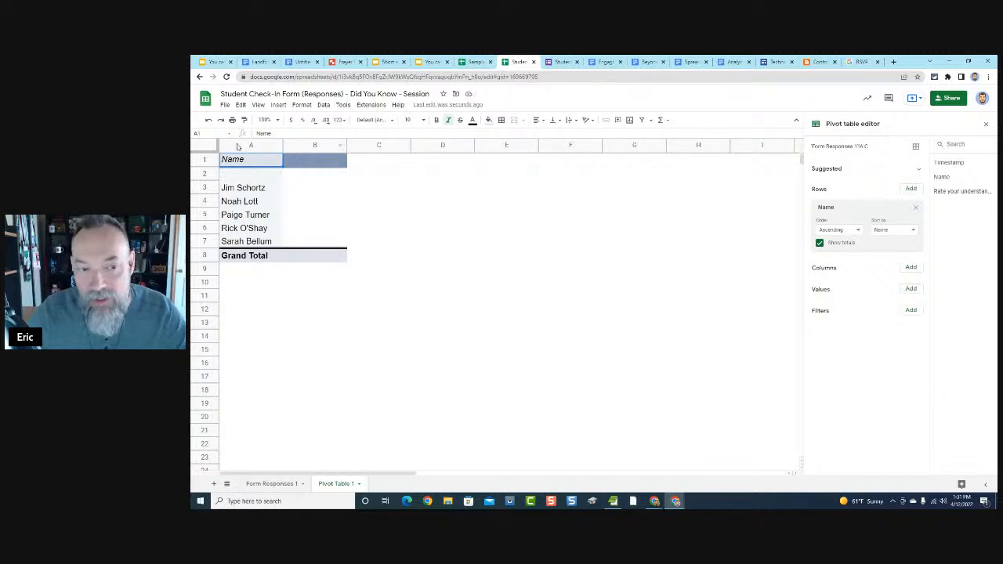
click(911, 268)
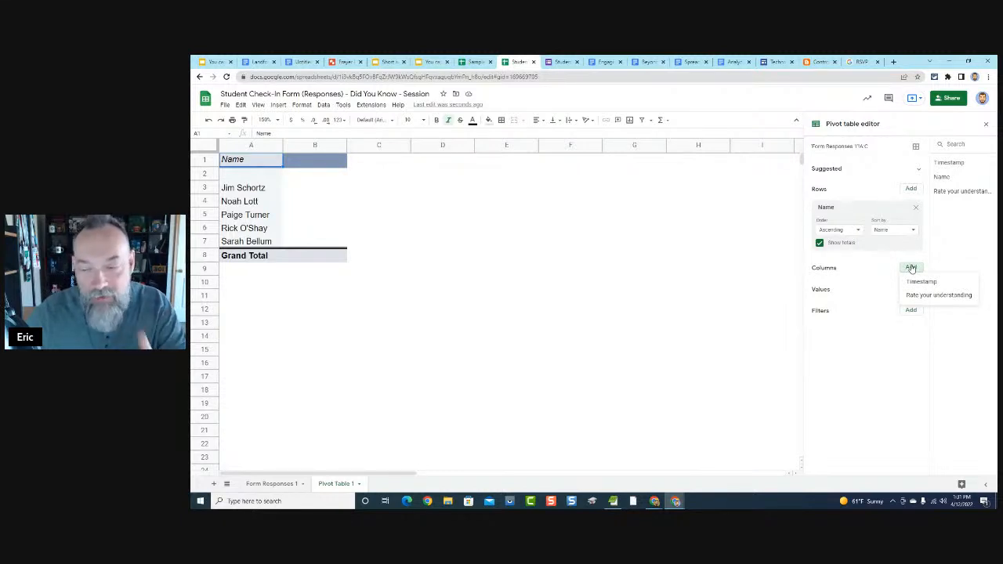
click(938, 295)
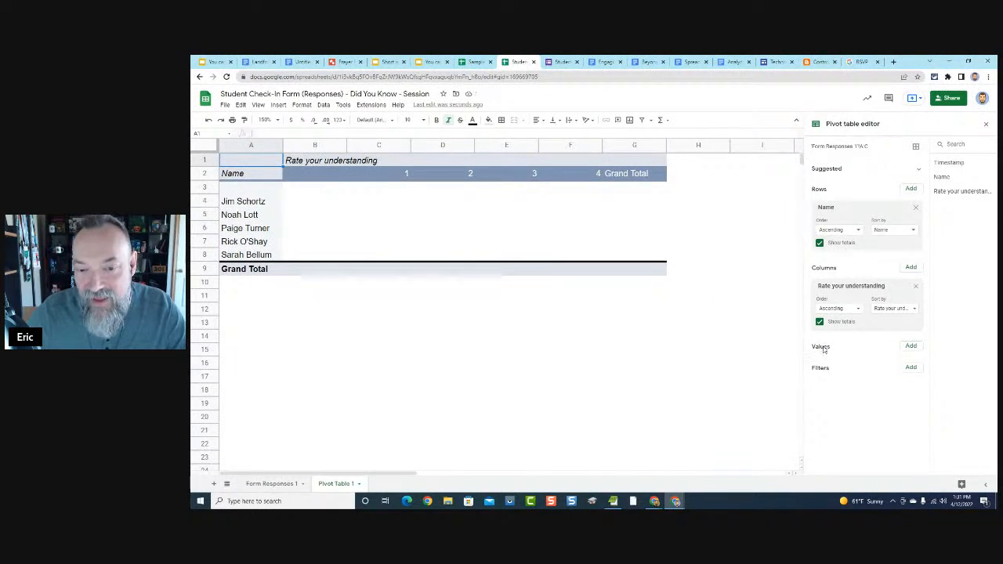
Add Rate your understanding as the pivot table's values, summarized by COUNT
click(911, 346)
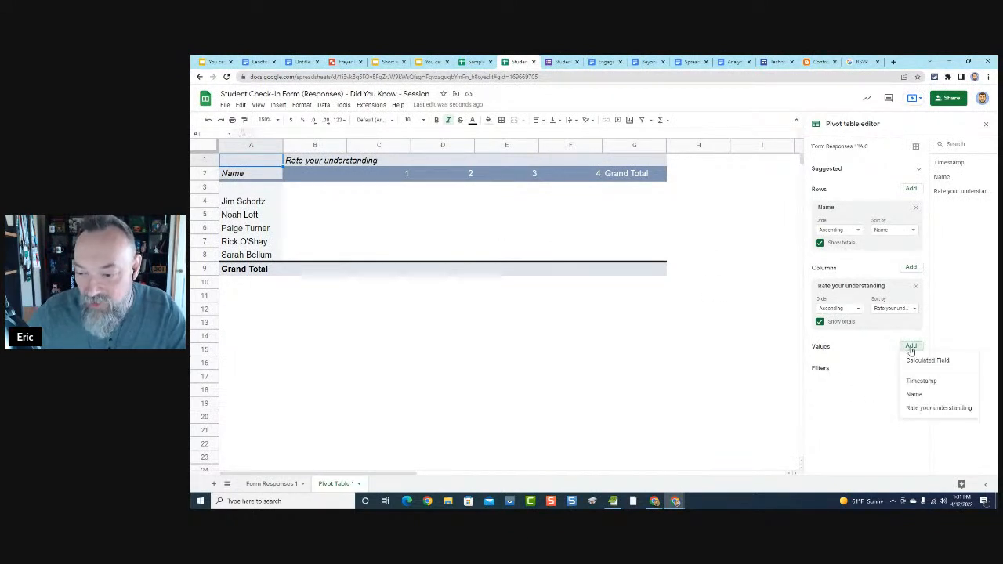
click(929, 408)
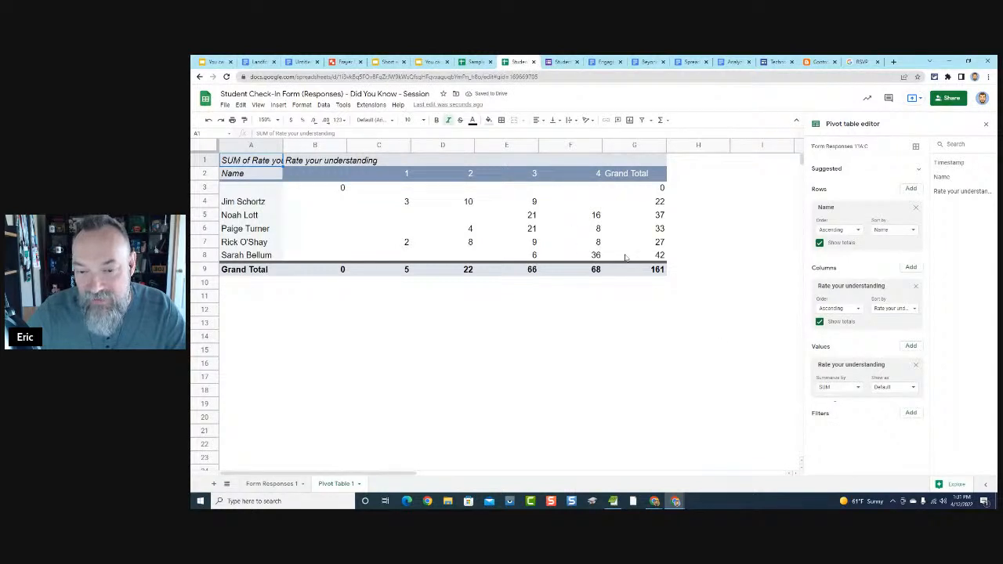
click(858, 388)
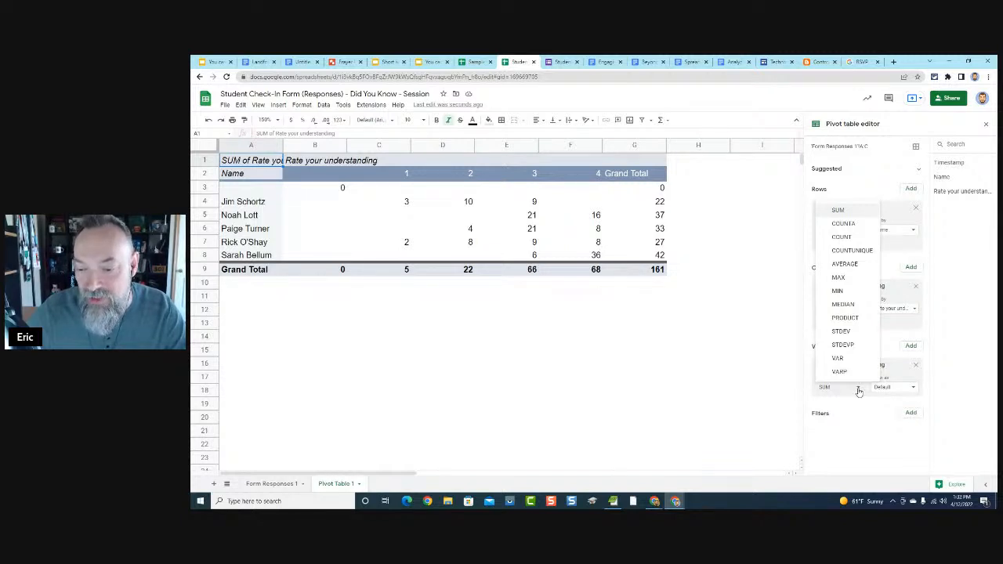
click(843, 237)
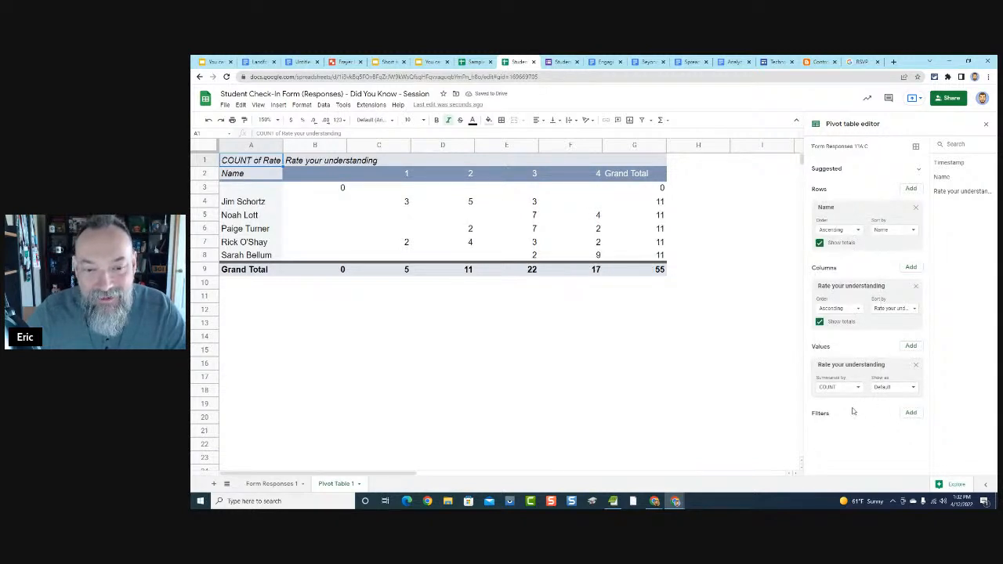
Add a pivot table filter on Rate your understanding that excludes blanks
click(912, 413)
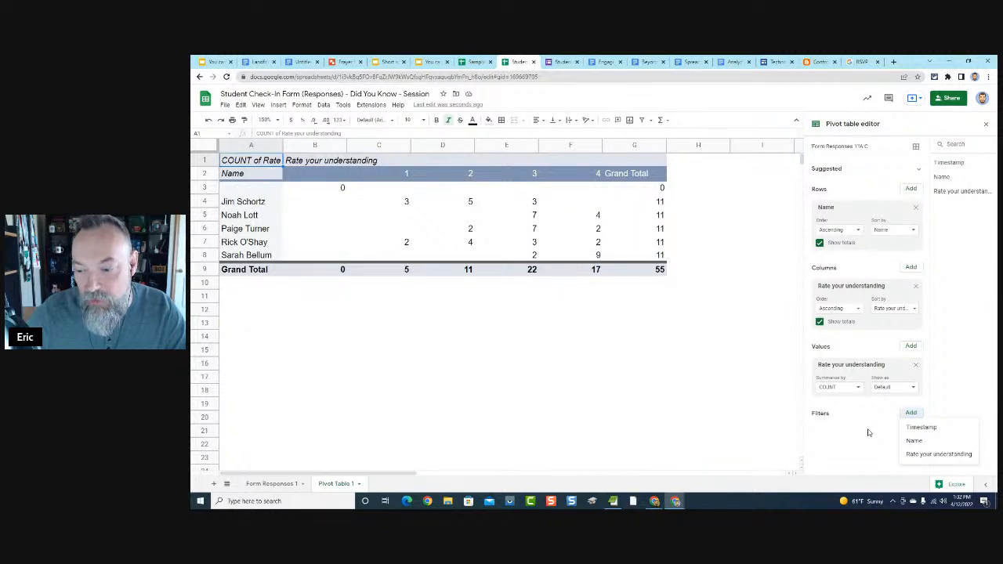
click(914, 454)
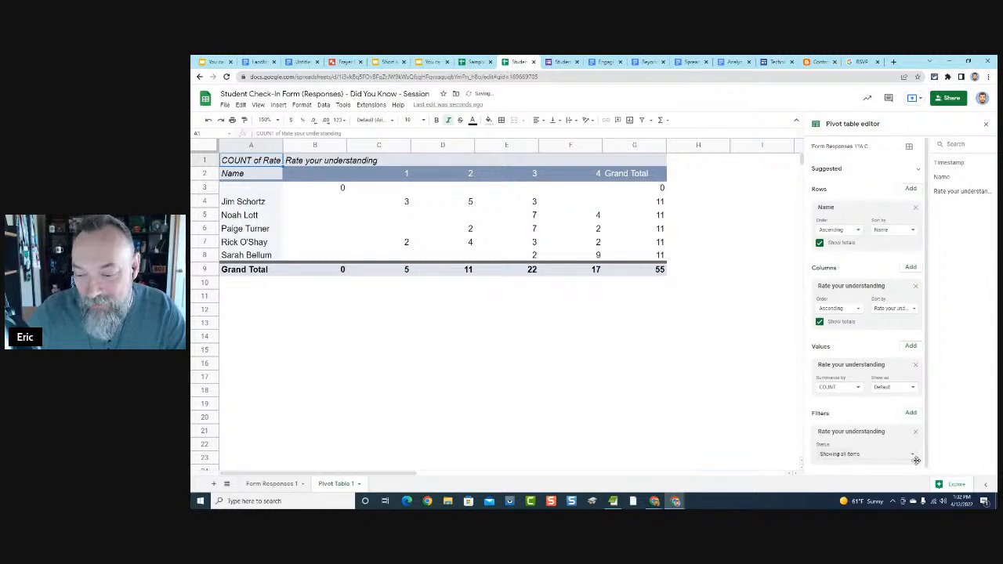
click(916, 460)
click(856, 409)
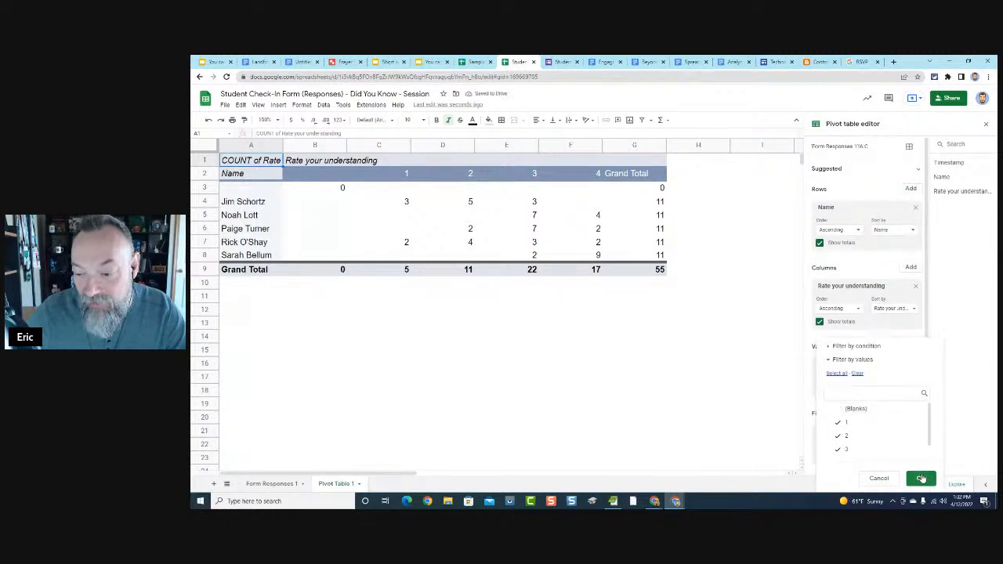
click(921, 478)
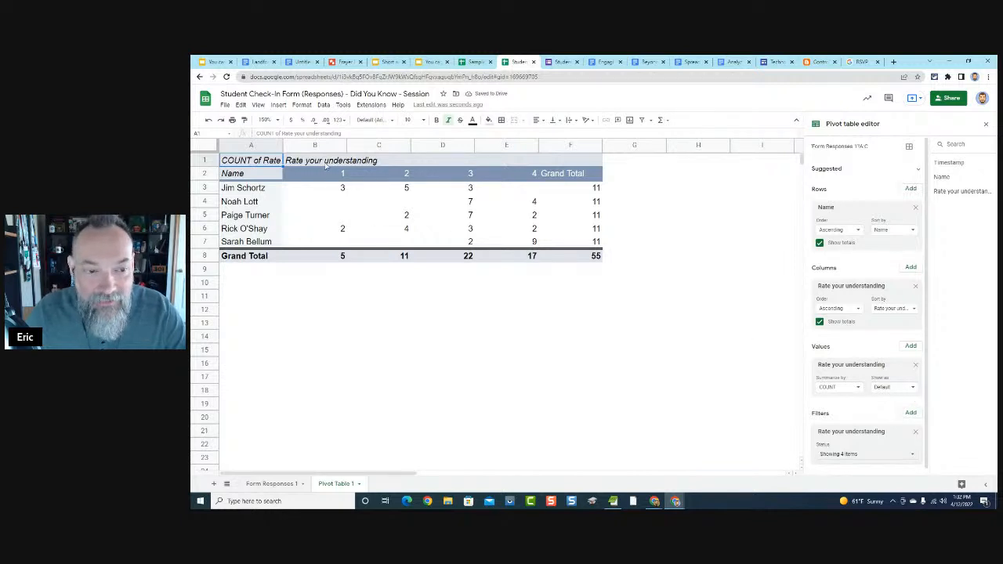
Center-align columns B to F of the pivot table sheet
drag(315, 144, 572, 145)
click(535, 120)
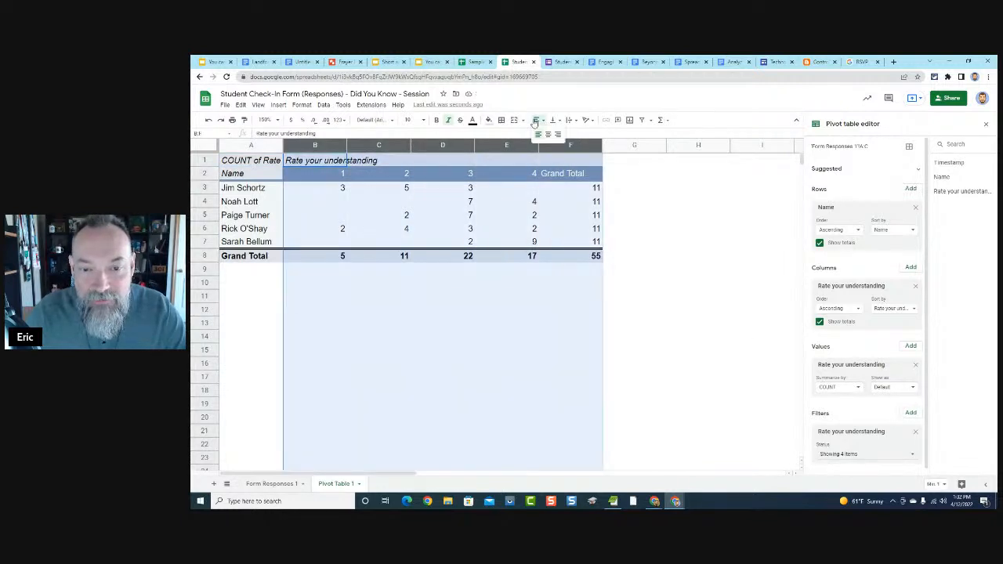
click(548, 134)
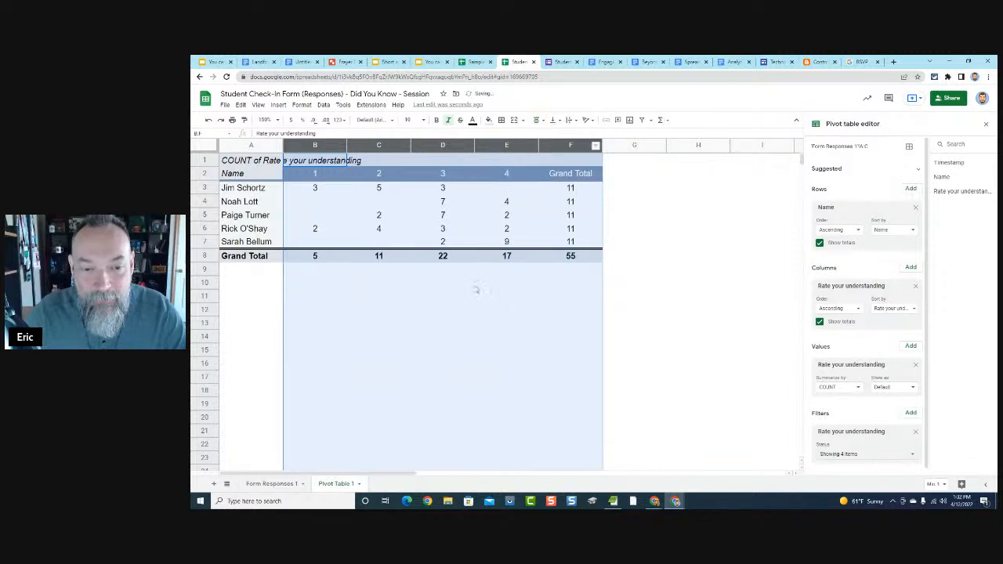
click(473, 287)
Apply all borders to the pivot table range A1:F8
drag(250, 162, 580, 258)
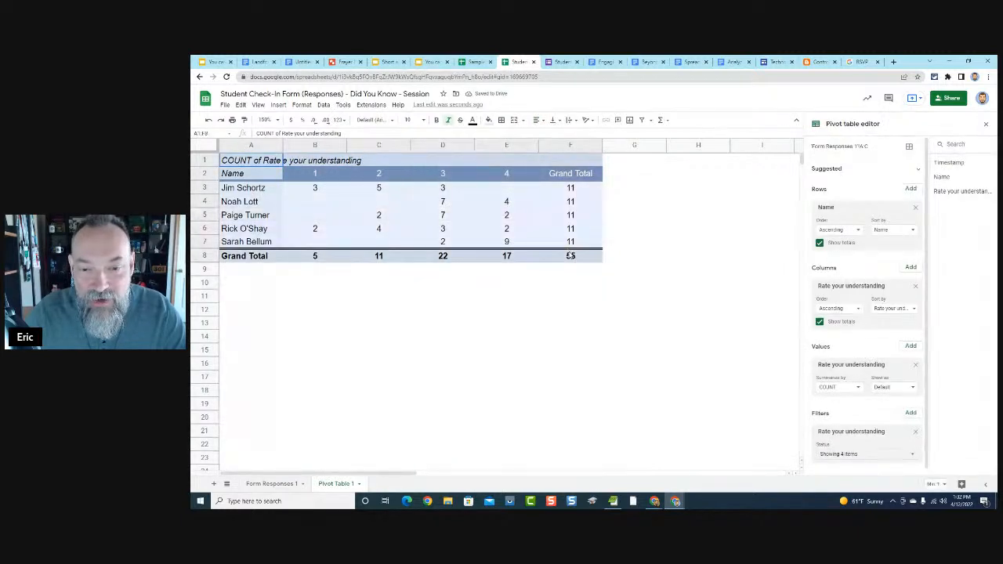
click(500, 120)
click(504, 136)
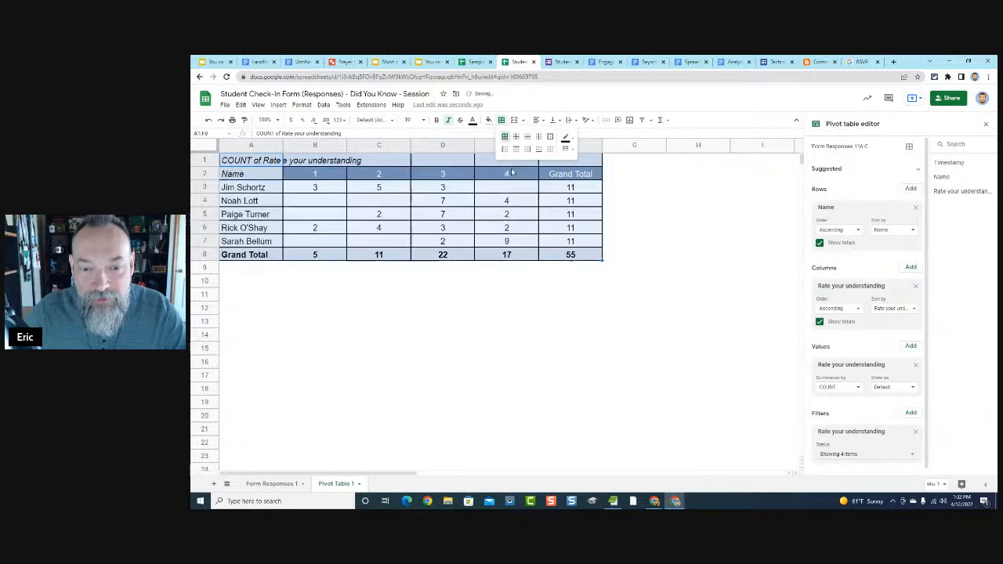
click(523, 352)
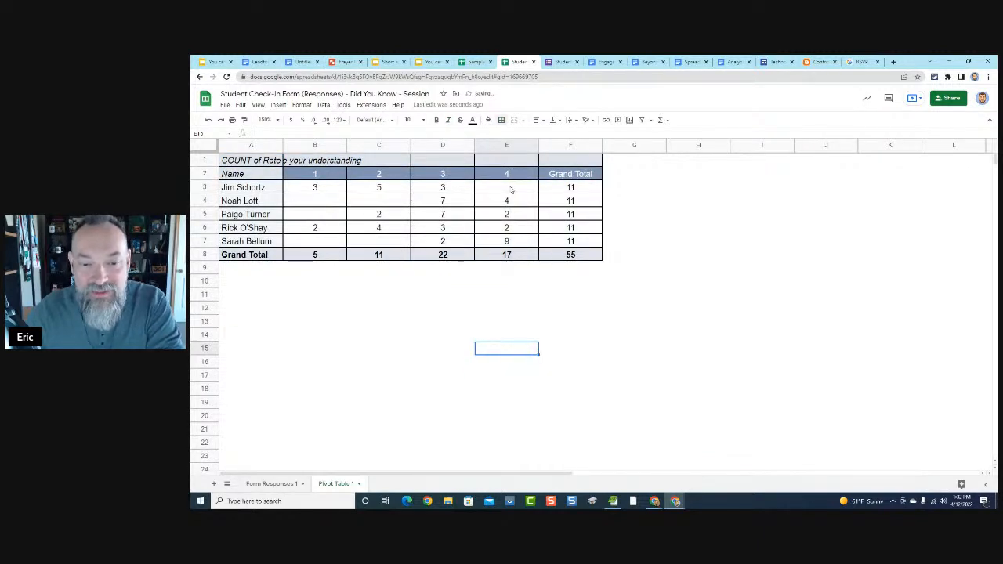
Compare the pivot table summary with the source data in the Form Responses 1 sheet
click(512, 192)
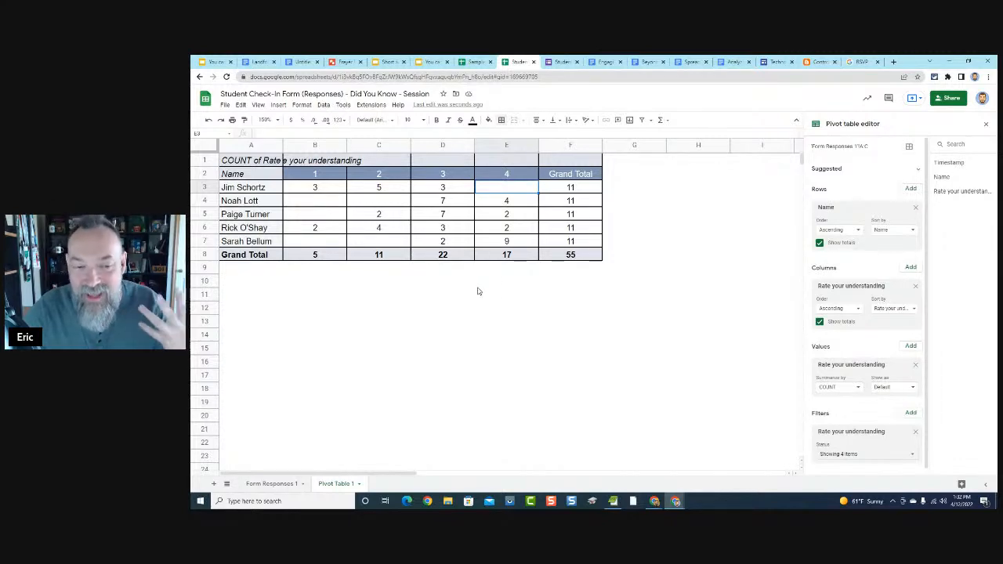
click(275, 484)
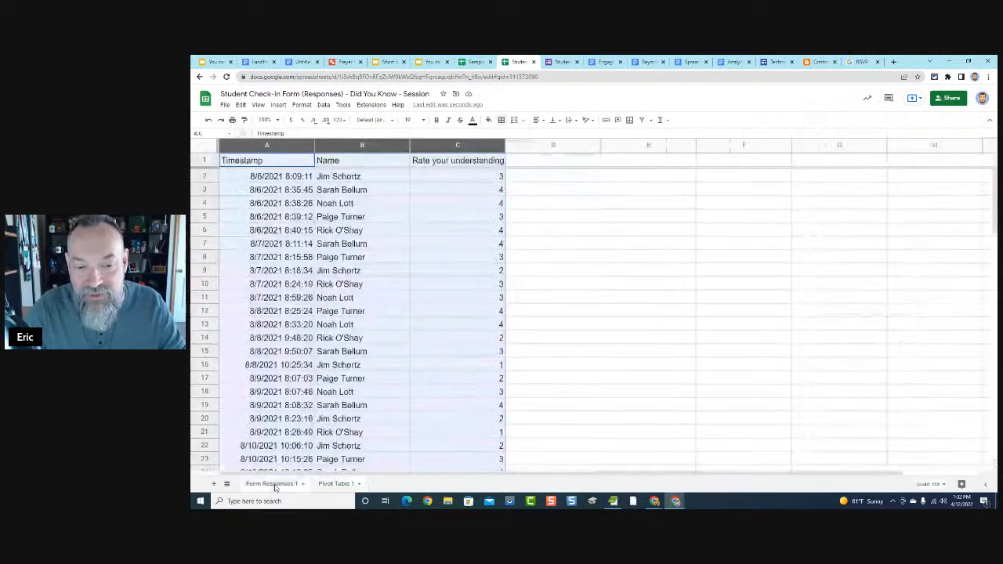
click(332, 484)
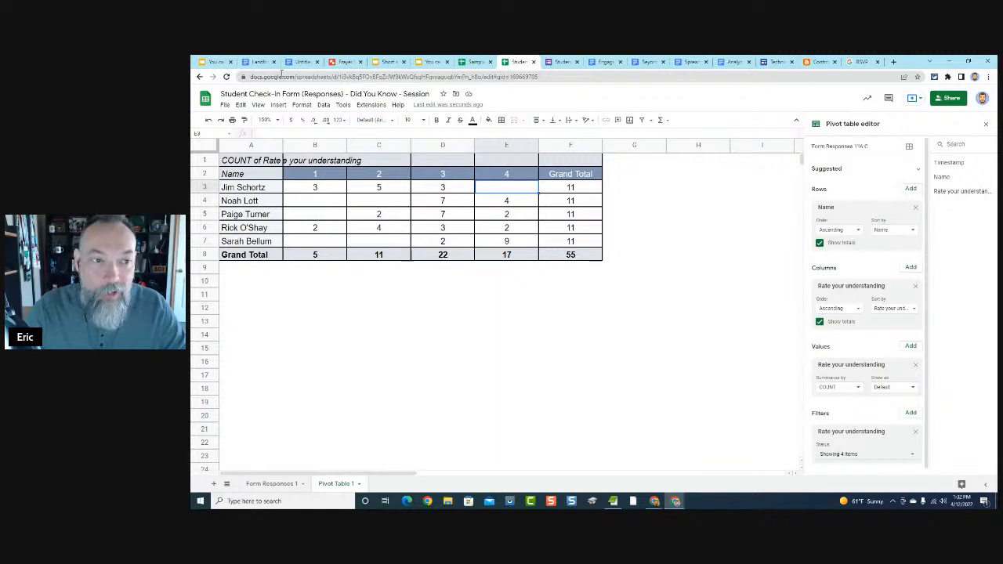
Return to the slide presentation and advance to the Resources slide listing the linked activities
click(219, 62)
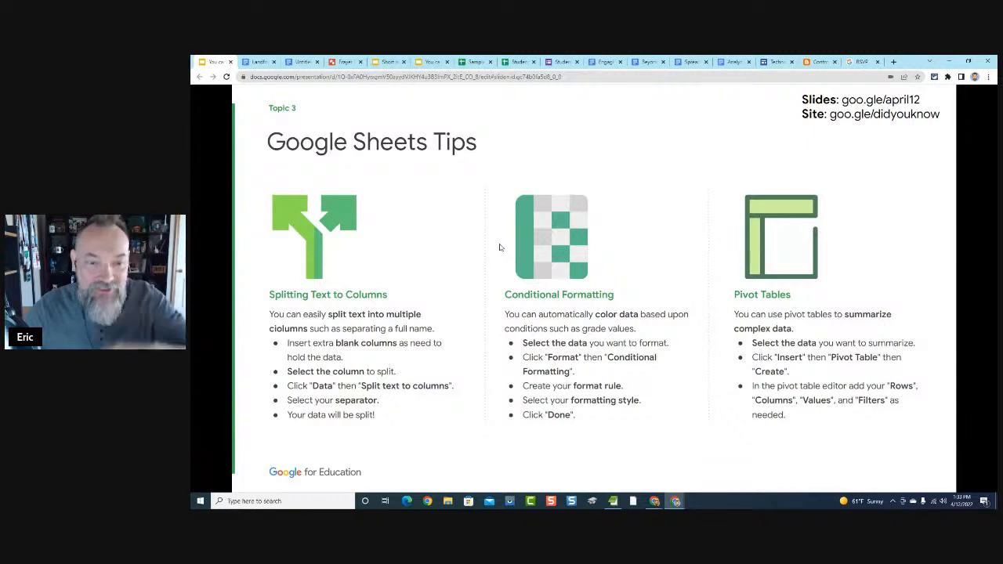
click(500, 247)
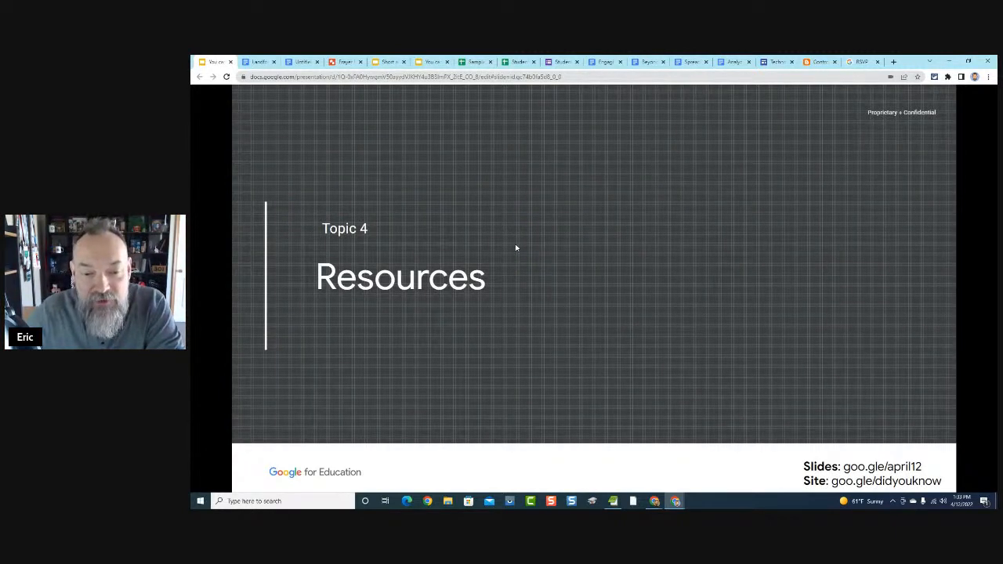
click(515, 247)
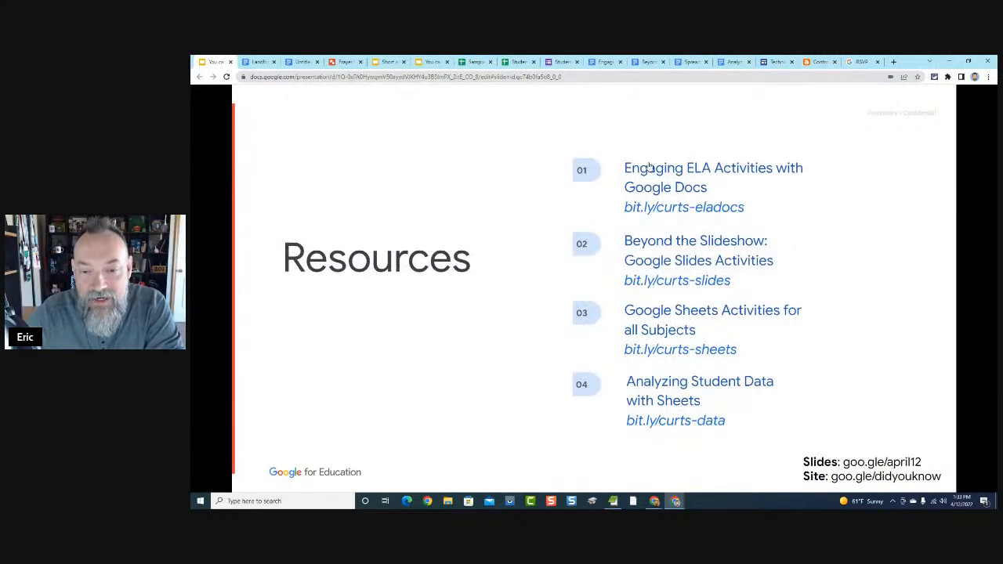